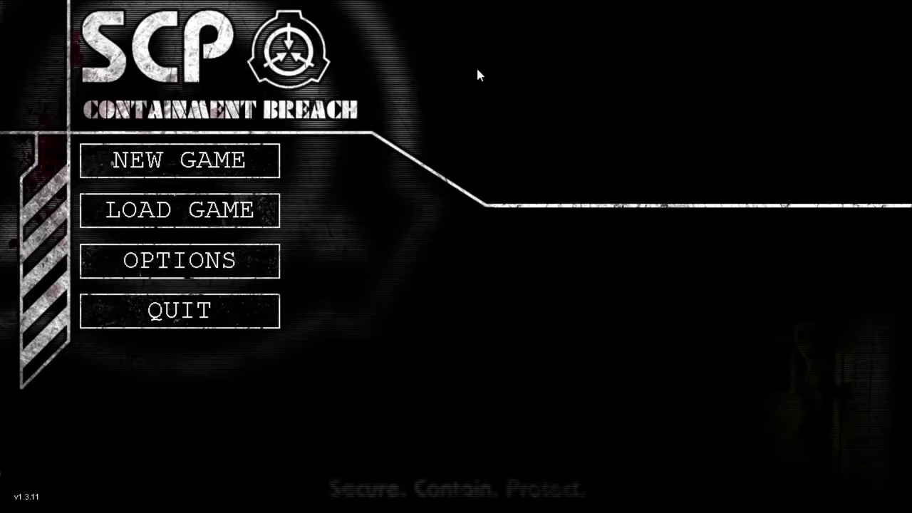
- Look at the saved games, return to the main menu, and set up a new game
click(204, 210)
click(308, 171)
click(199, 171)
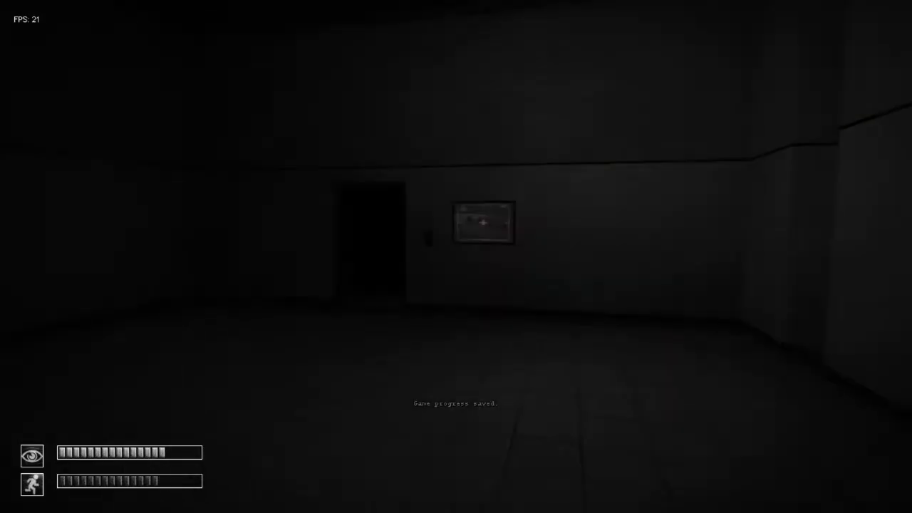
- Walk to the window with the SCP logo and reload the last save twice
key(w)
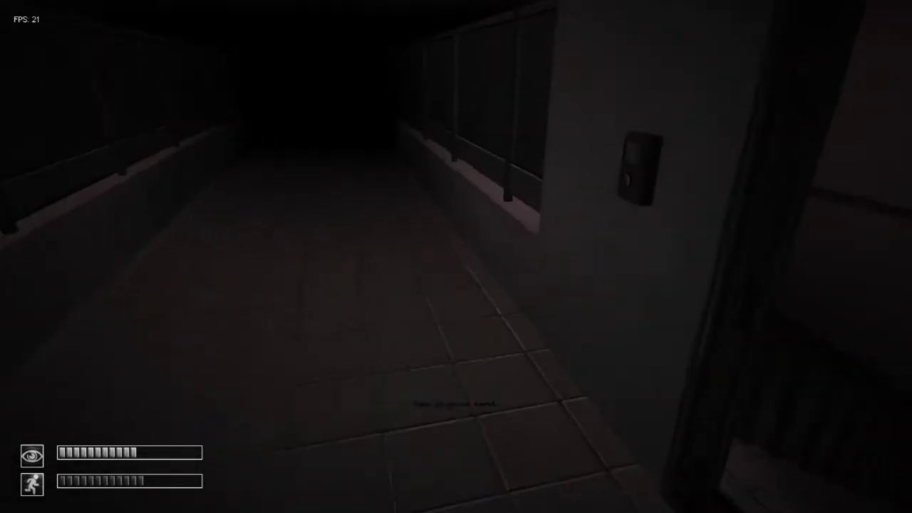
key(w)
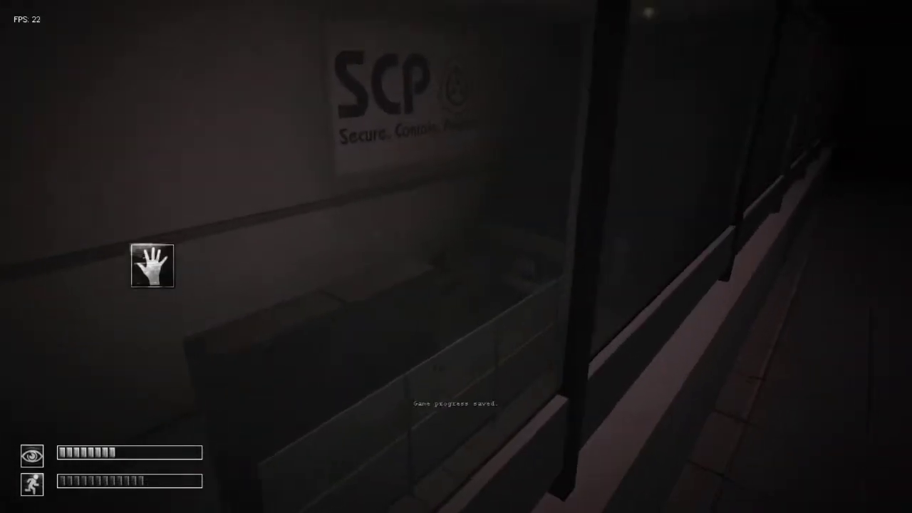
key(Escape)
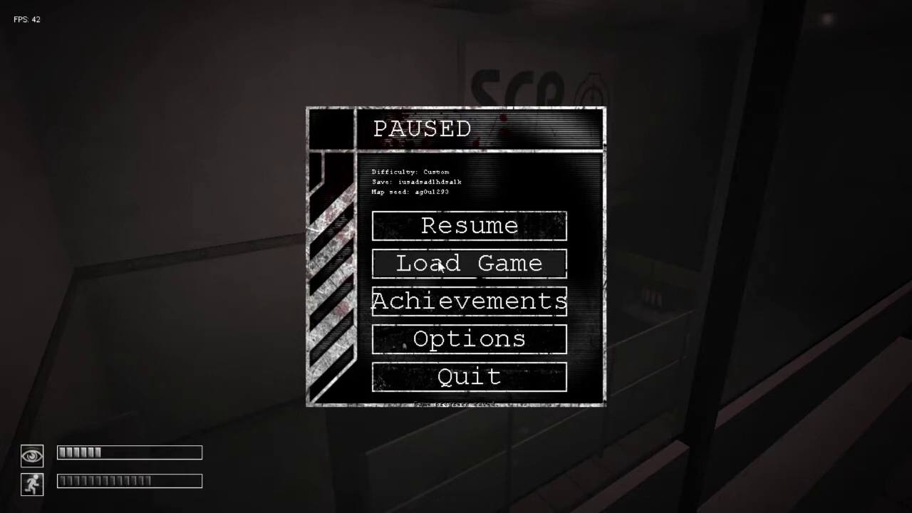
click(439, 266)
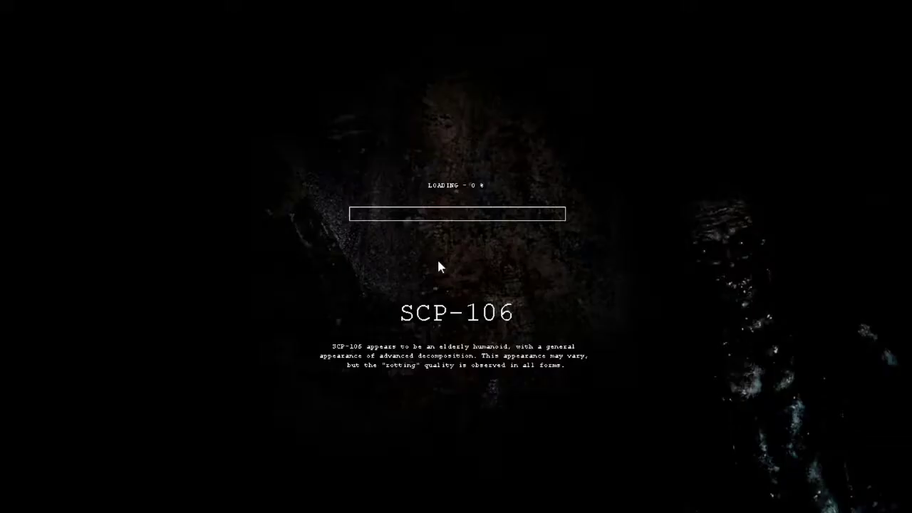
click(436, 257)
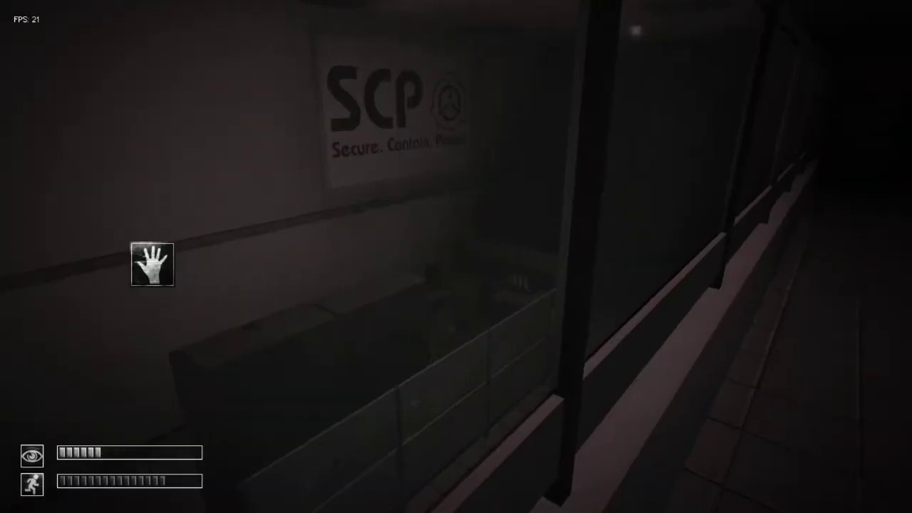
- Reload the save again, continuing past the finished loading screen
key(Escape)
click(462, 256)
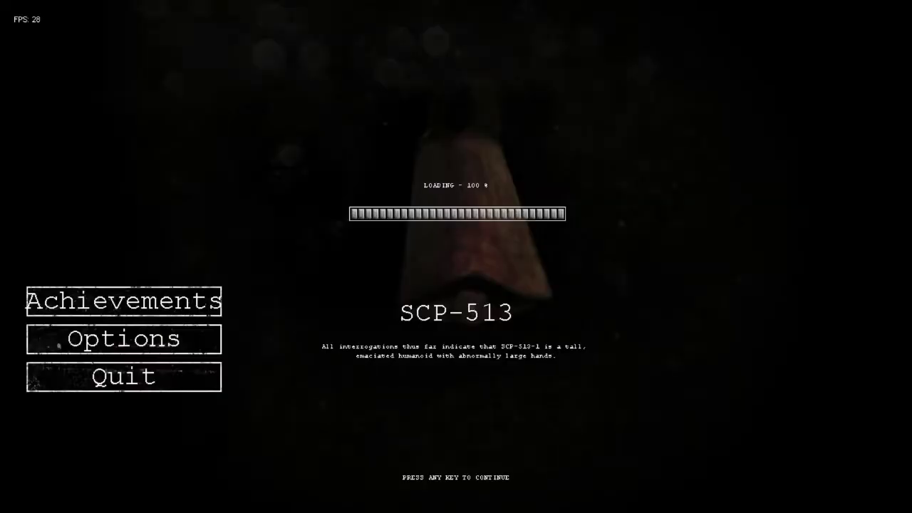
click(456, 257)
key(Escape)
click(457, 261)
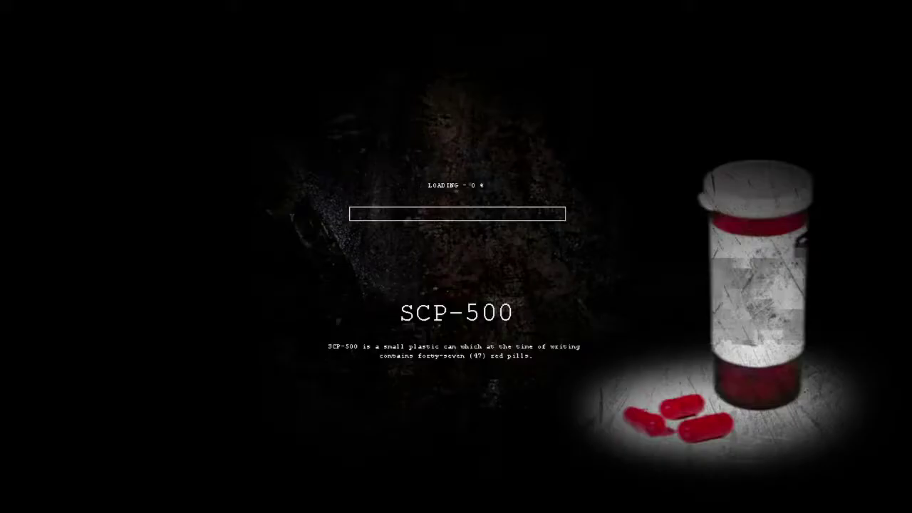
click(455, 254)
- Reload the save three more times, then resume playing
click(458, 261)
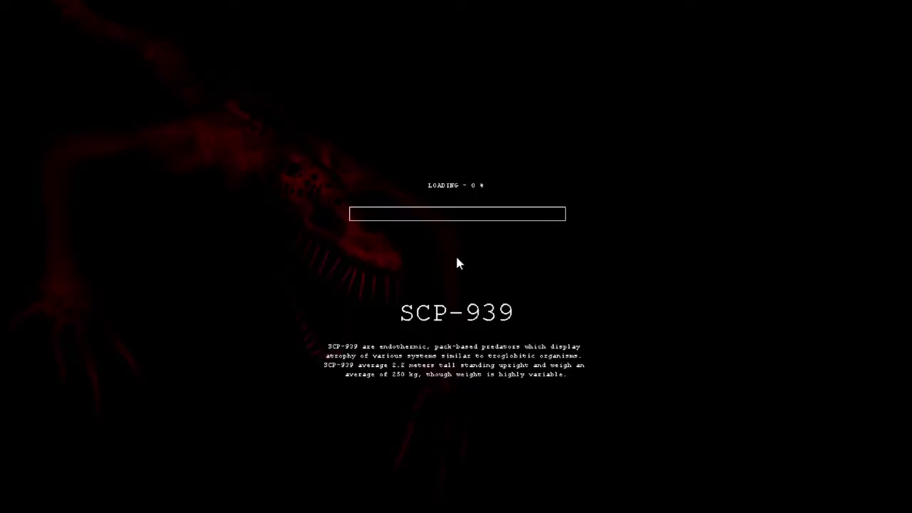
click(459, 264)
key(Escape)
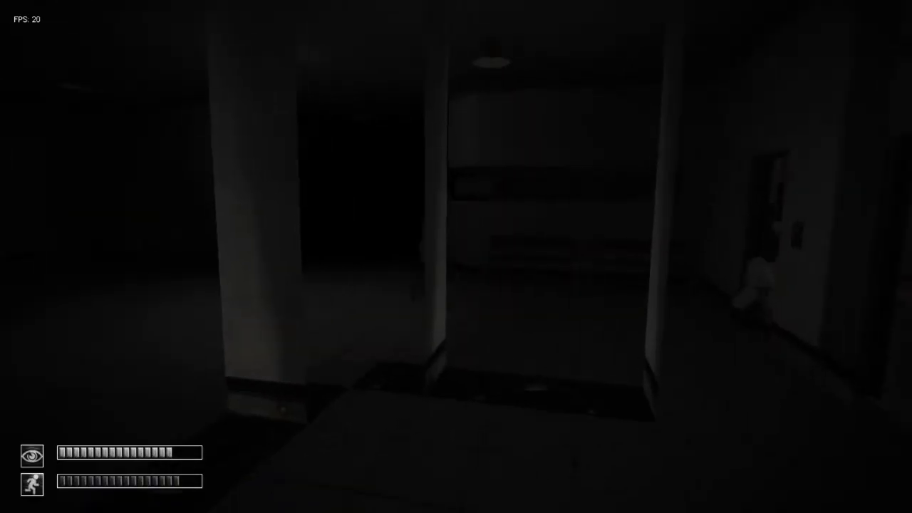
- Blink, walk toward the bright light, and reload the last save
key(space)
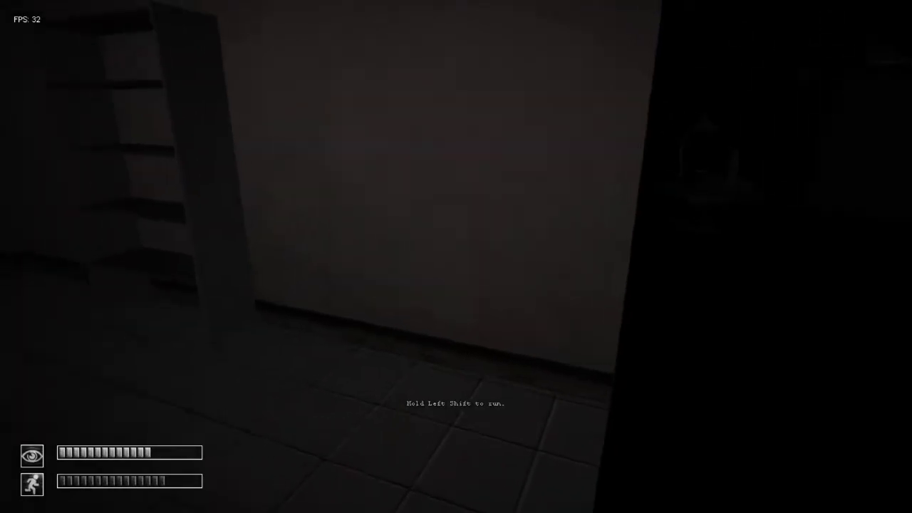
key(Escape)
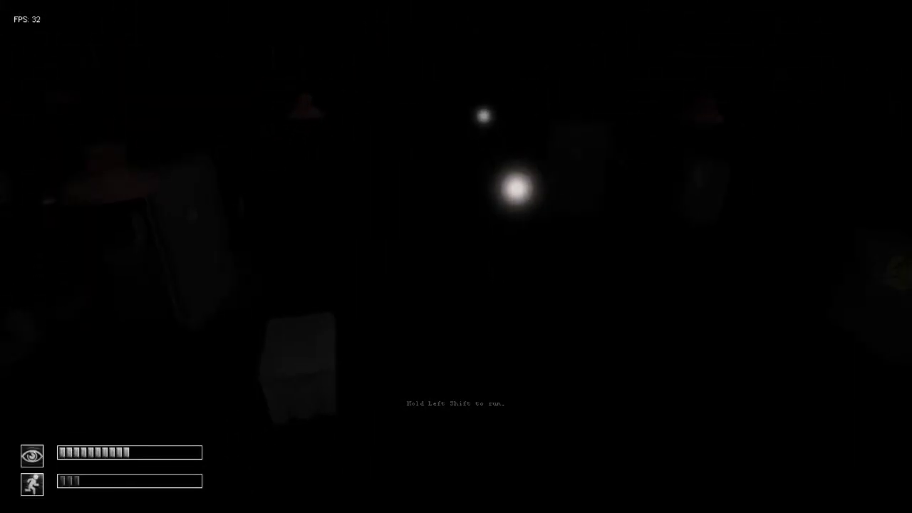
key(w)
key(Escape)
click(485, 250)
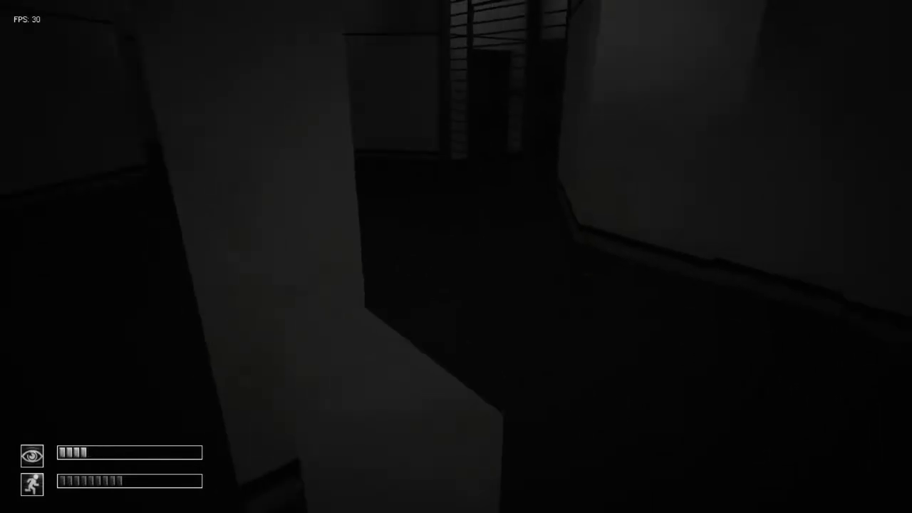
- Reload the last save and resume play in the corridor
key(Escape)
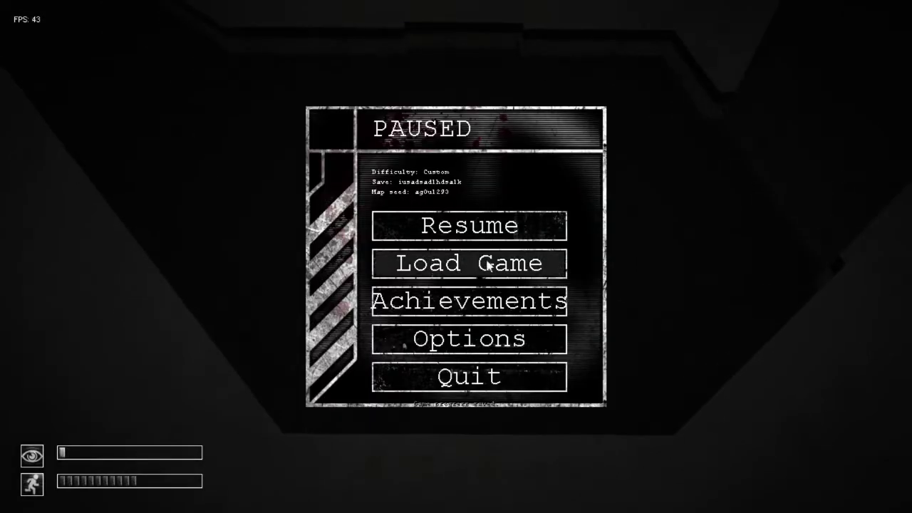
click(471, 260)
key(Escape)
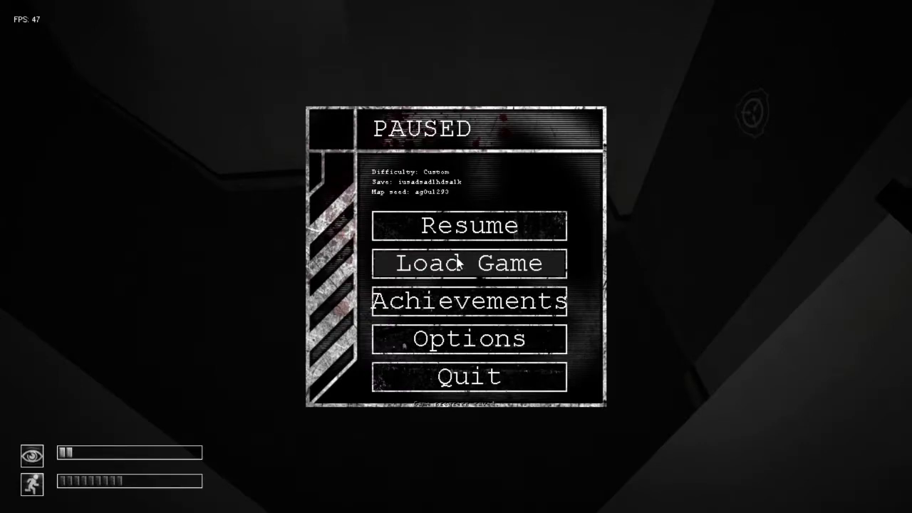
key(Escape)
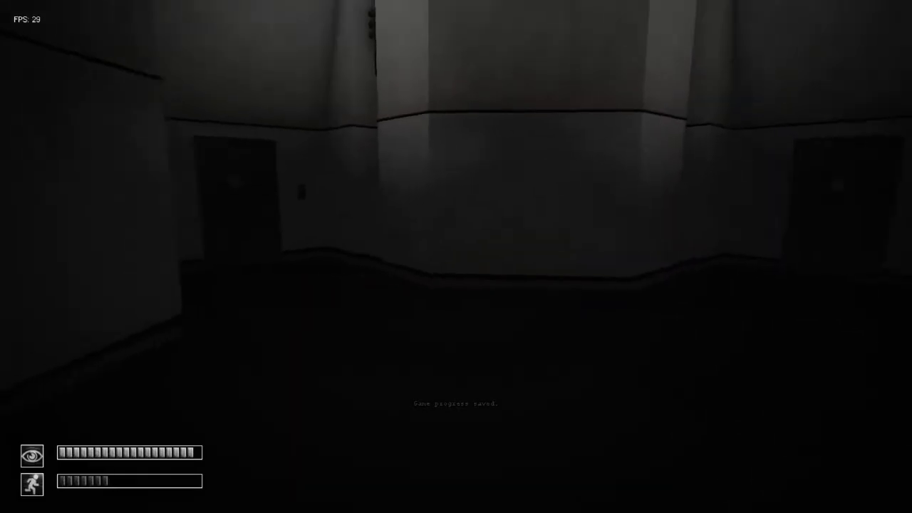
- Walk through the doors and reddish room to the heavy containment door, then reload
key(w)
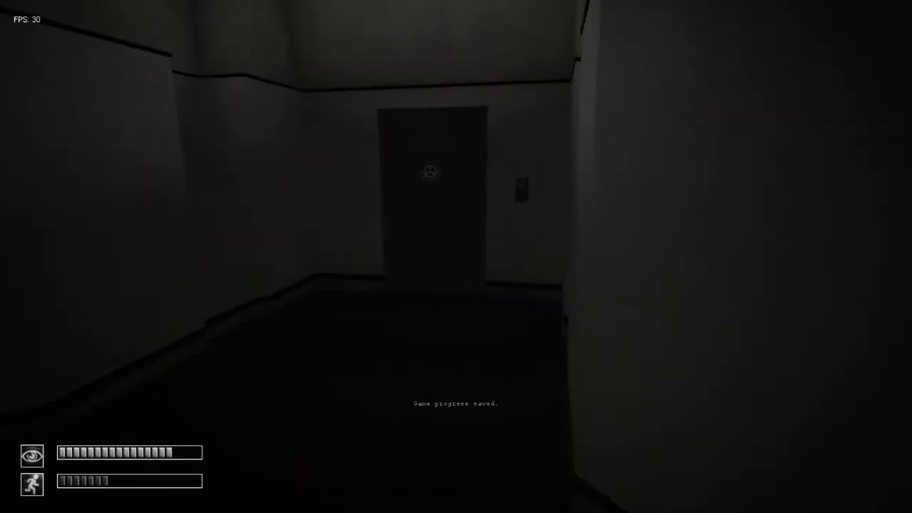
key(w)
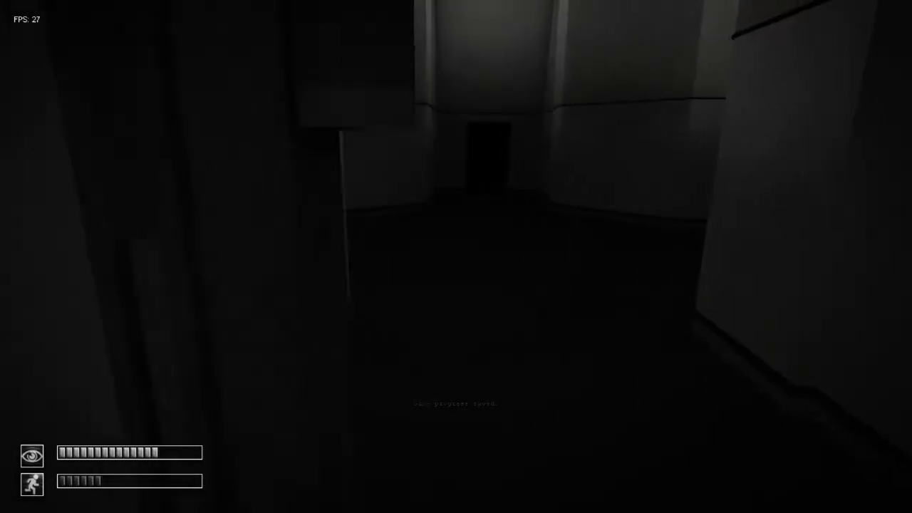
key(w)
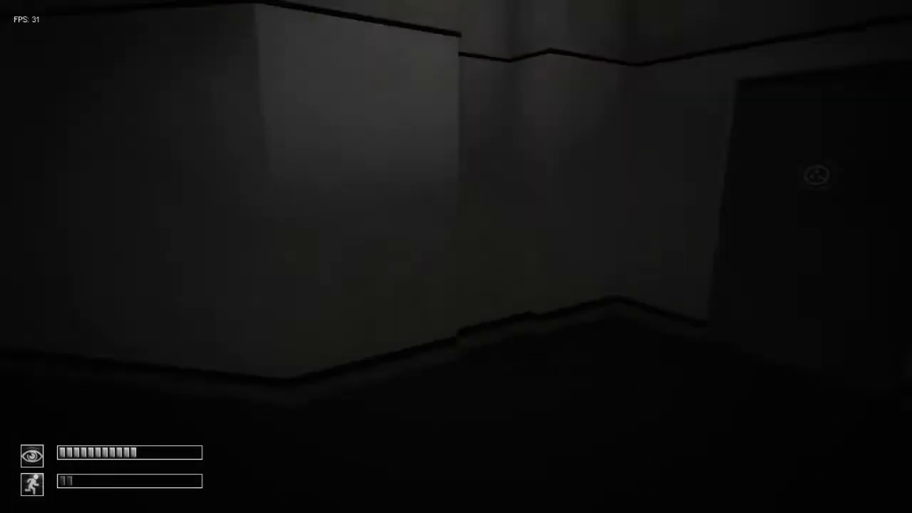
key(w)
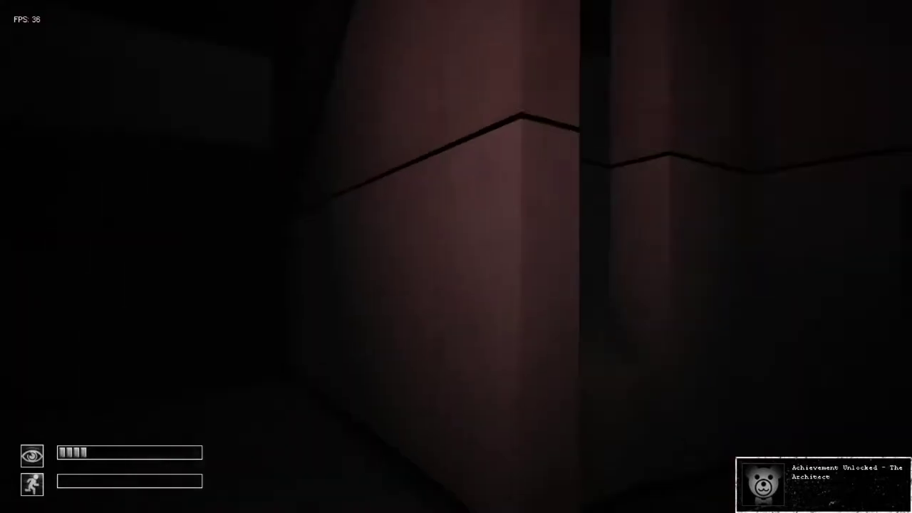
key(w)
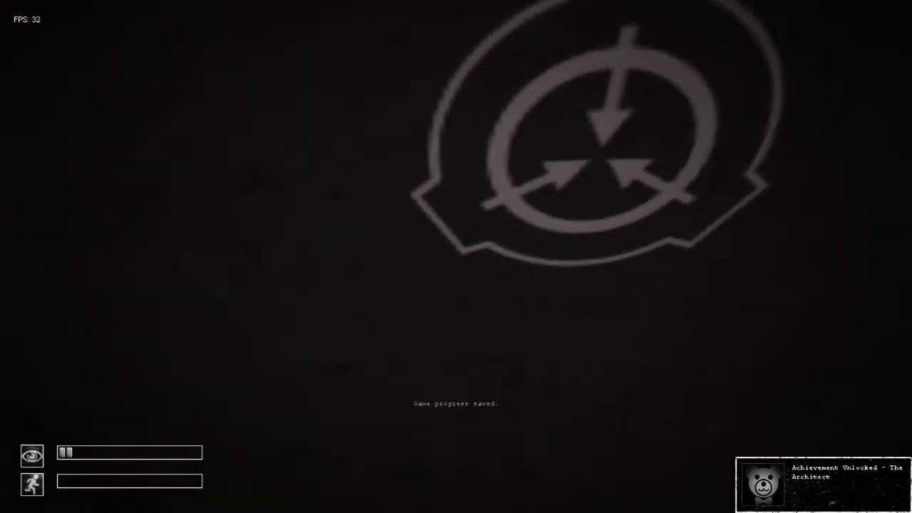
key(Escape)
click(413, 277)
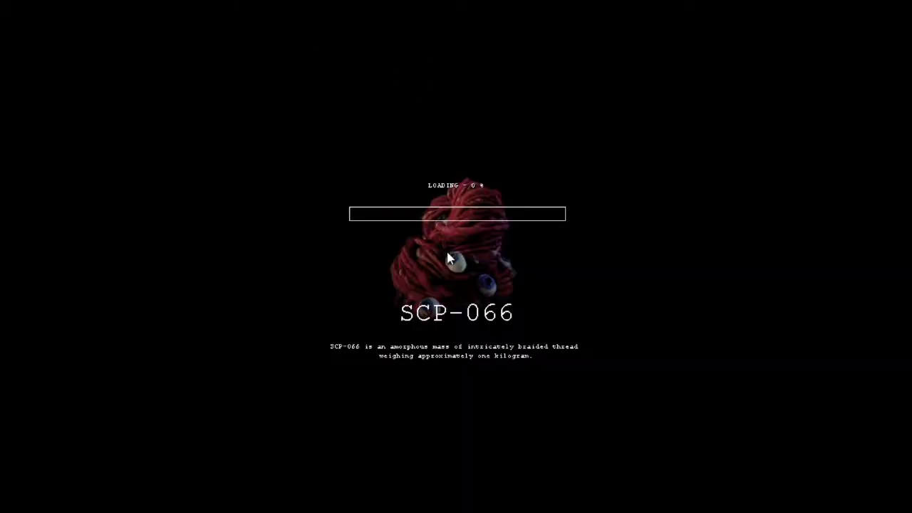
- Reload the save twice more, continuing past each loading screen
key(Escape)
key(Escape)
click(456, 261)
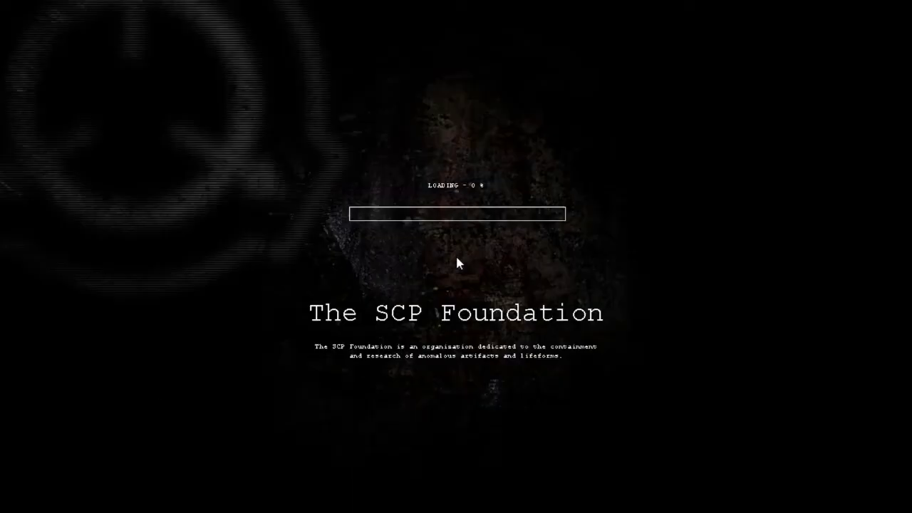
key(Escape)
key(Escape)
click(456, 263)
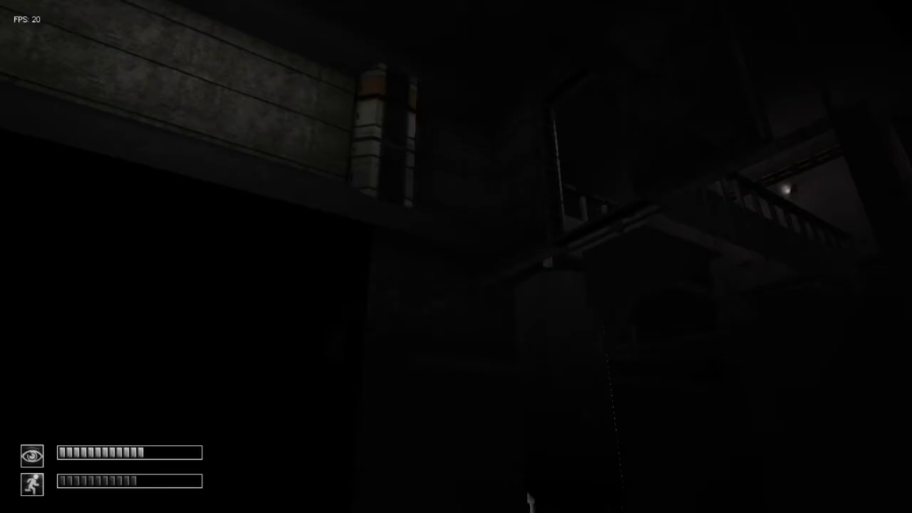
key(Escape)
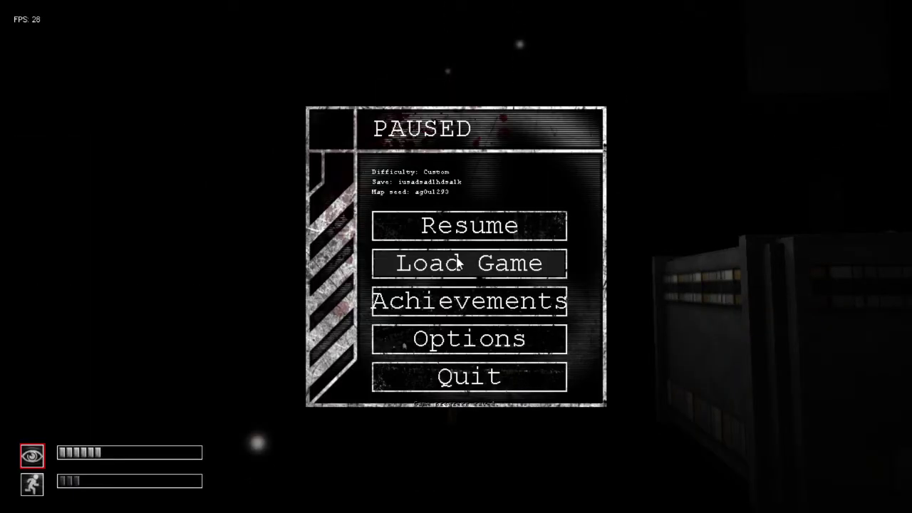
- Reload the save, return to the game, and pause again
click(459, 263)
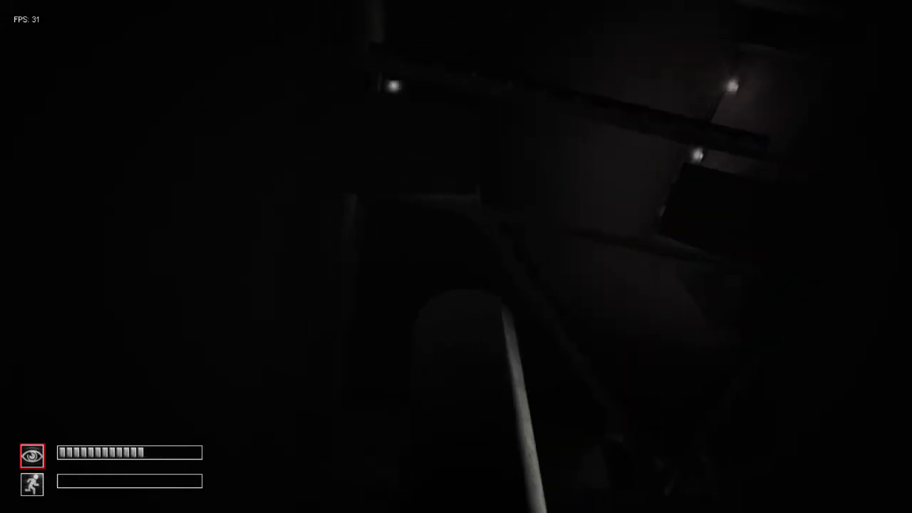
key(Escape)
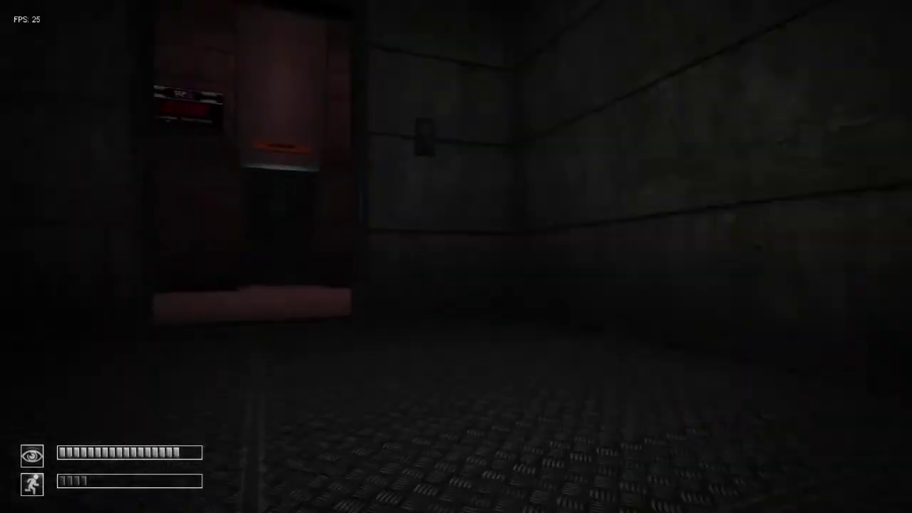
- Walk through the reddish room and corridors toward the elevator door
key(w)
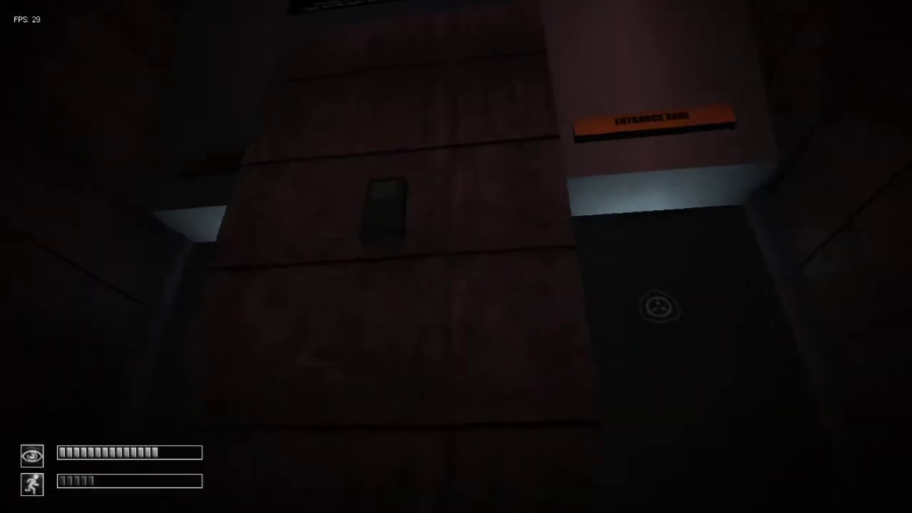
key(shift+w)
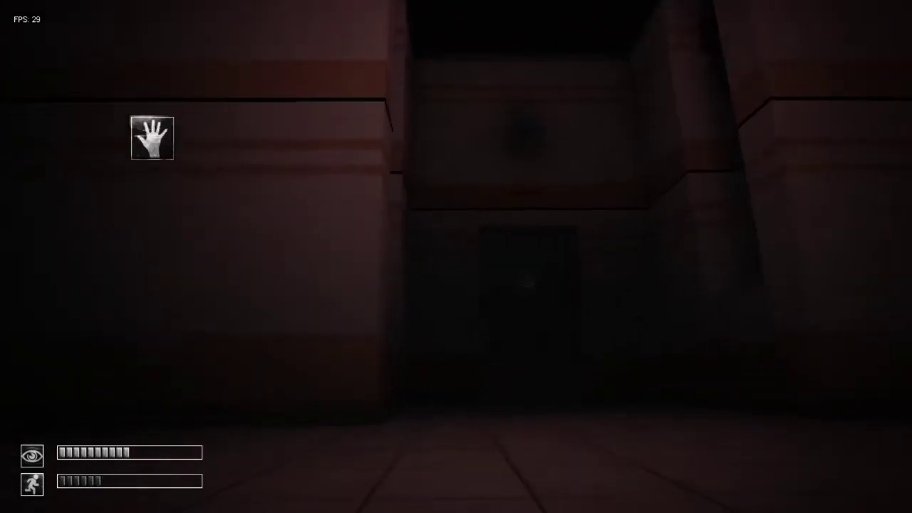
key(w)
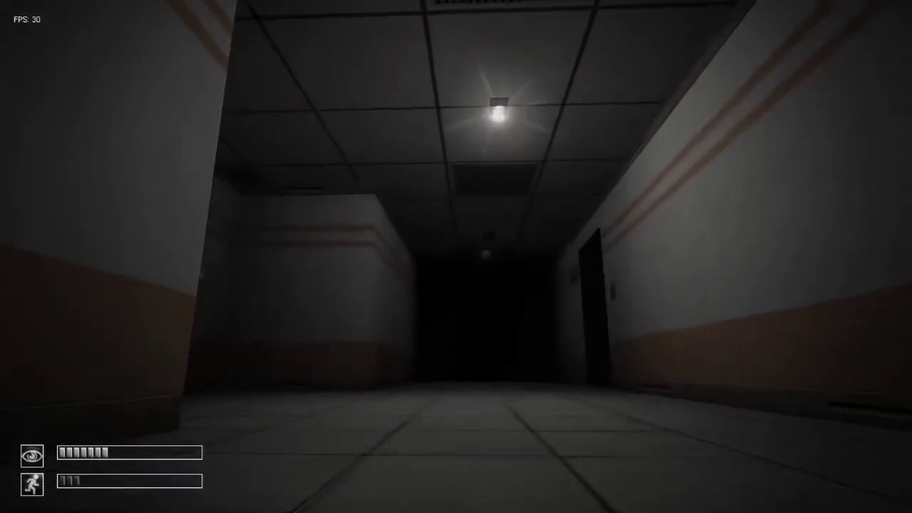
key(w)
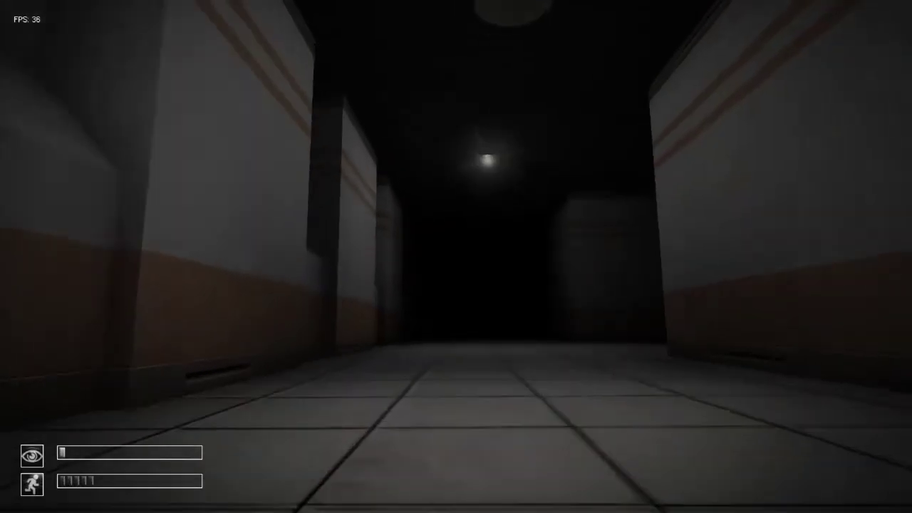
key(w)
key(w)
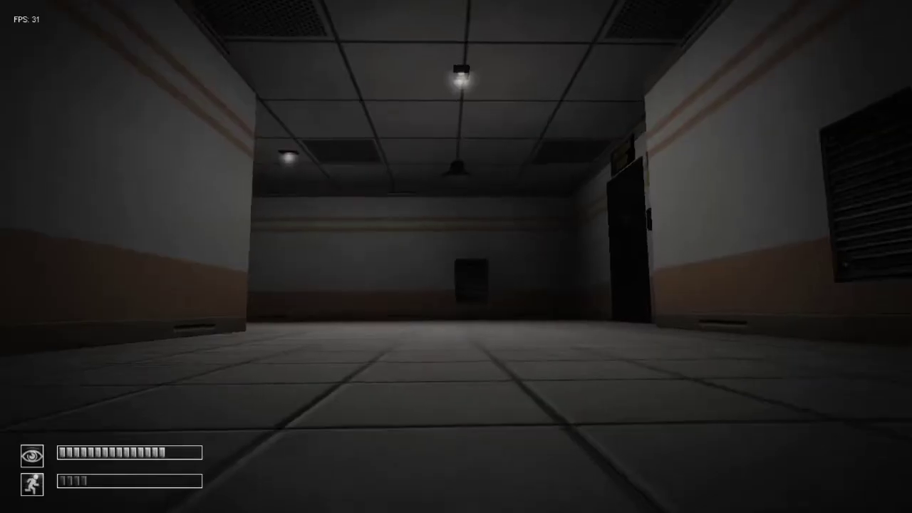
key(w)
- Reload the save, then use the keycard from the inventory on the door slot
key(Escape)
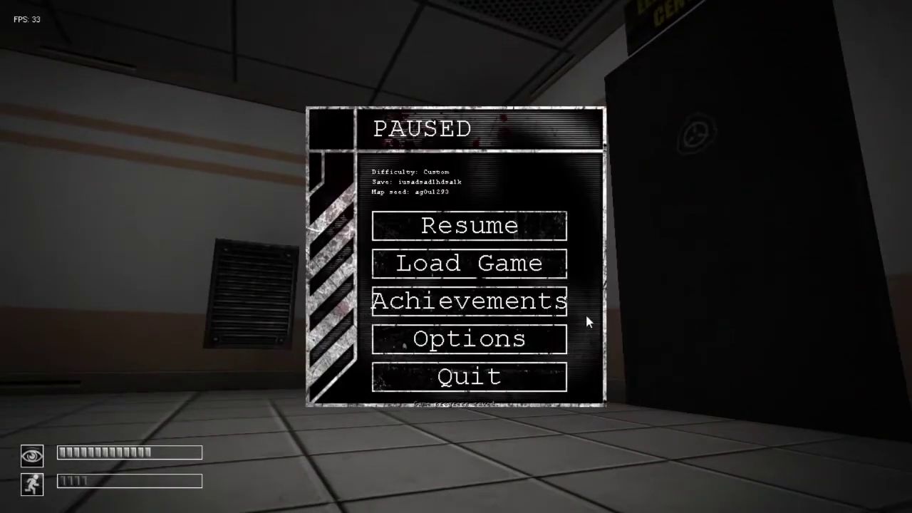
click(511, 258)
key(space)
key(Tab)
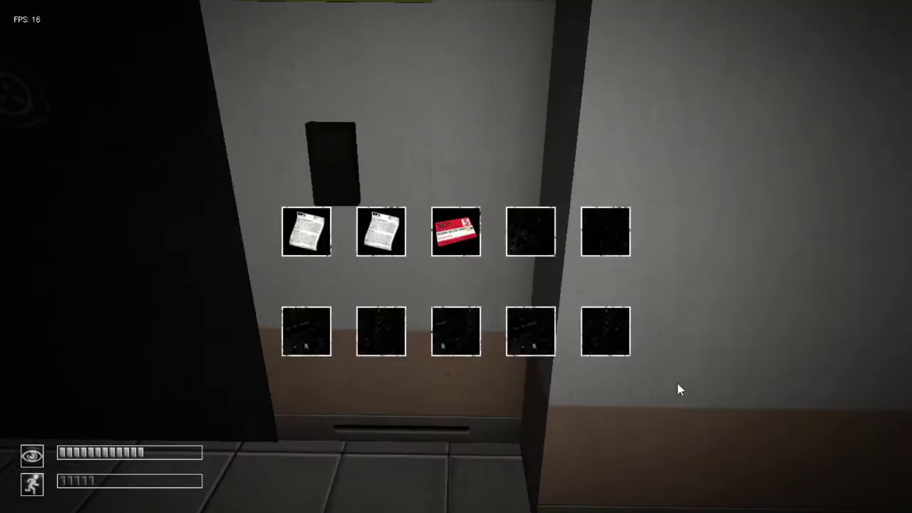
click(431, 232)
click(456, 257)
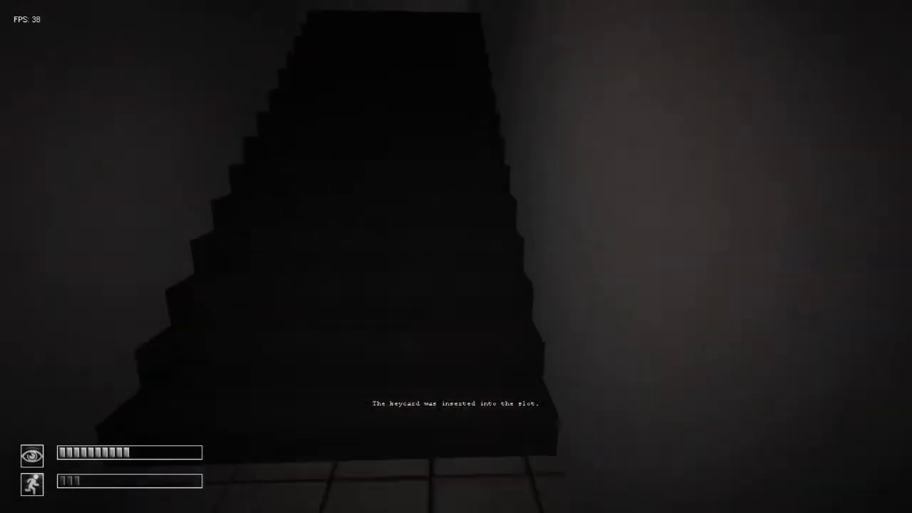
- Descend the dark stairwell into the tiled room and return to the lit corridor
key(w)
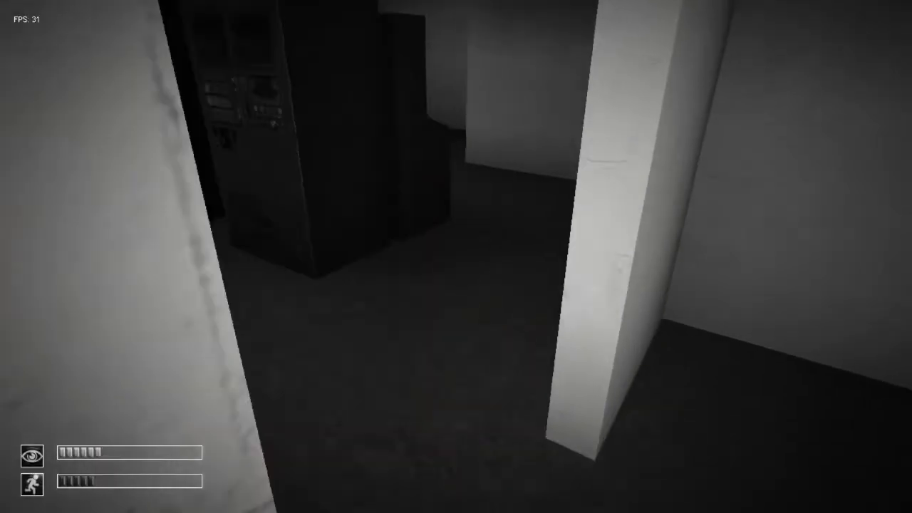
key(w)
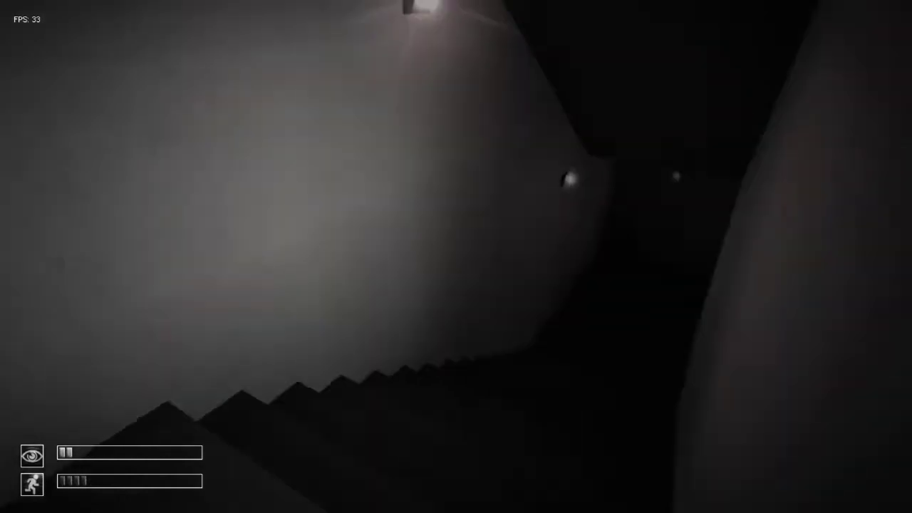
key(w)
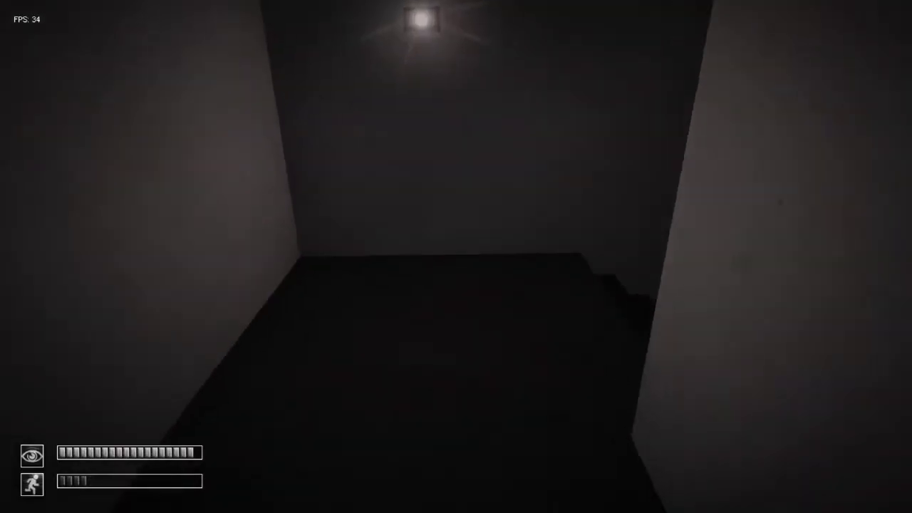
key(w)
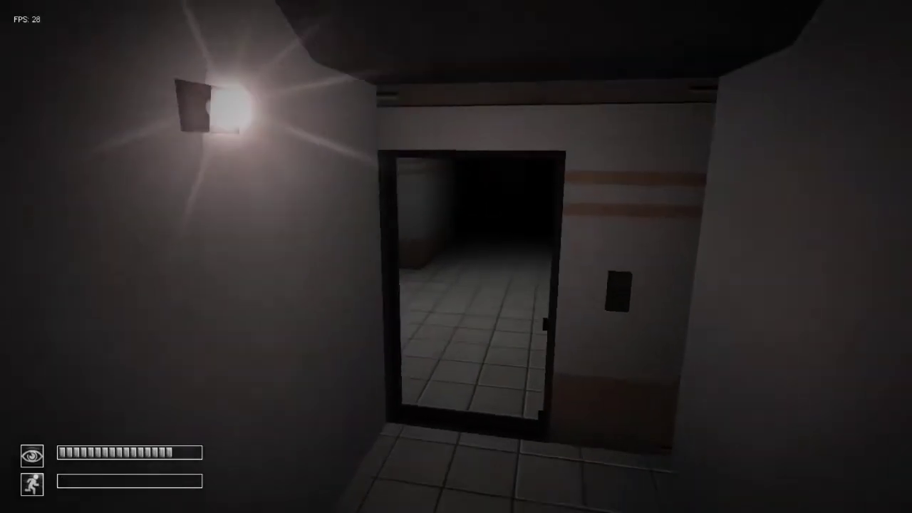
key(w)
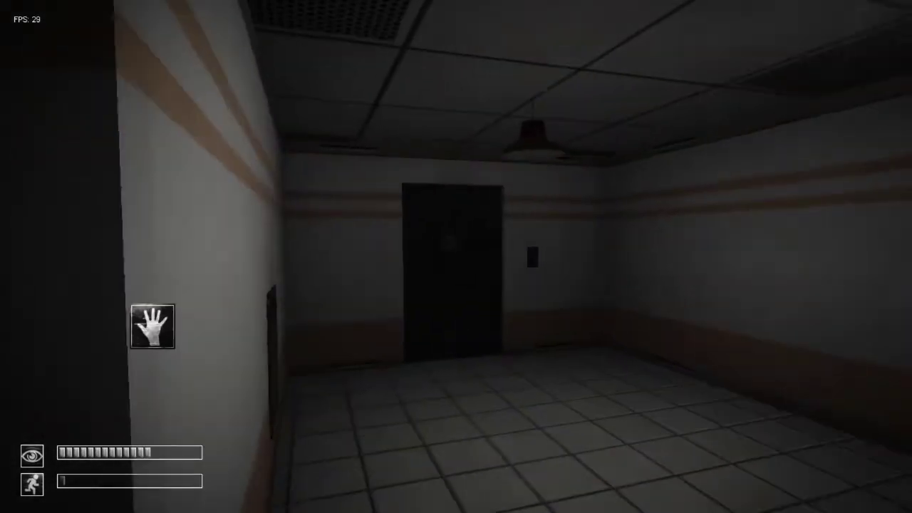
key(w)
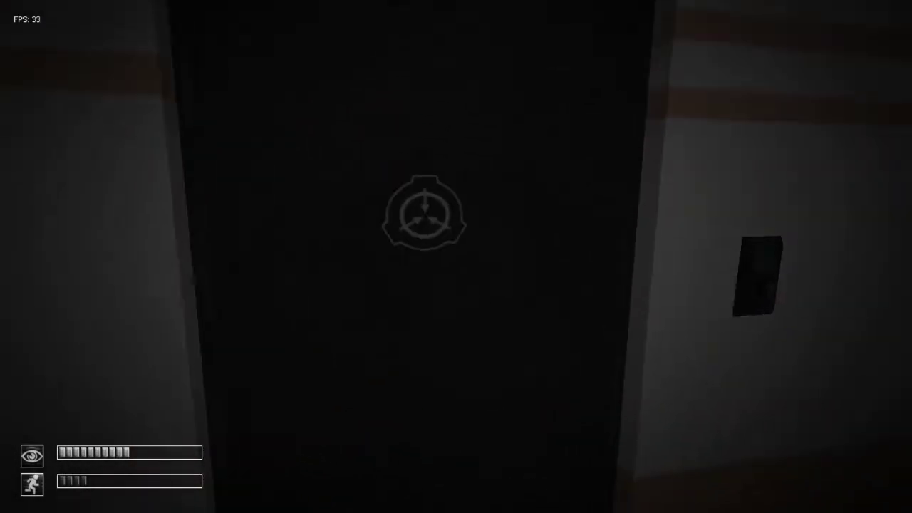
key(w)
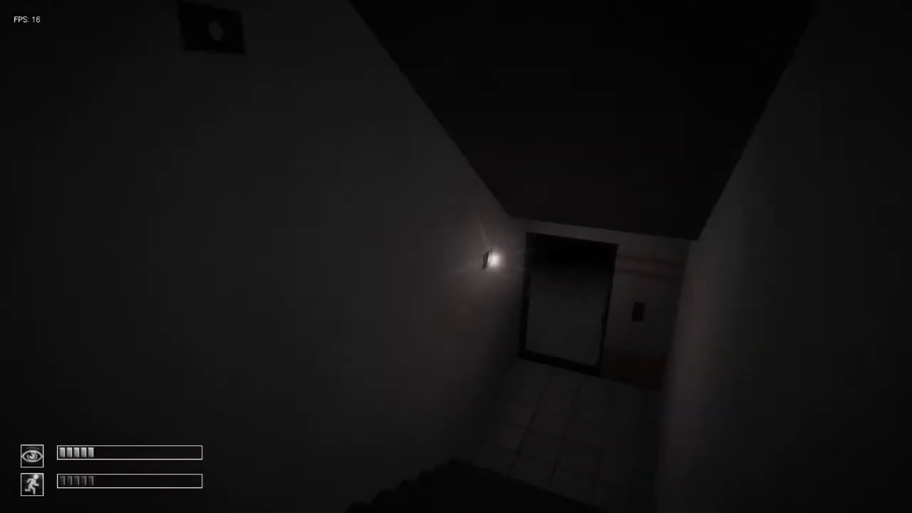
- Open the door into the dark room, edge past SCP-173, and reload the save
key(shift+w)
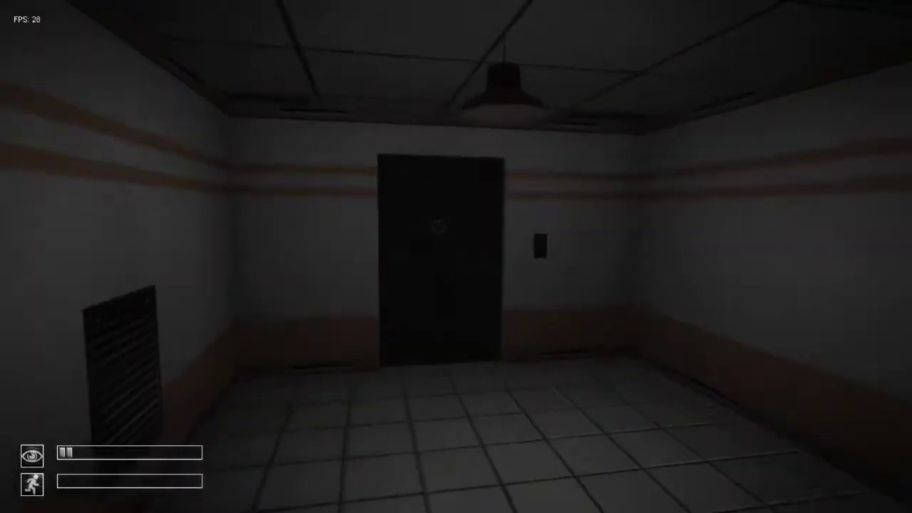
key(w)
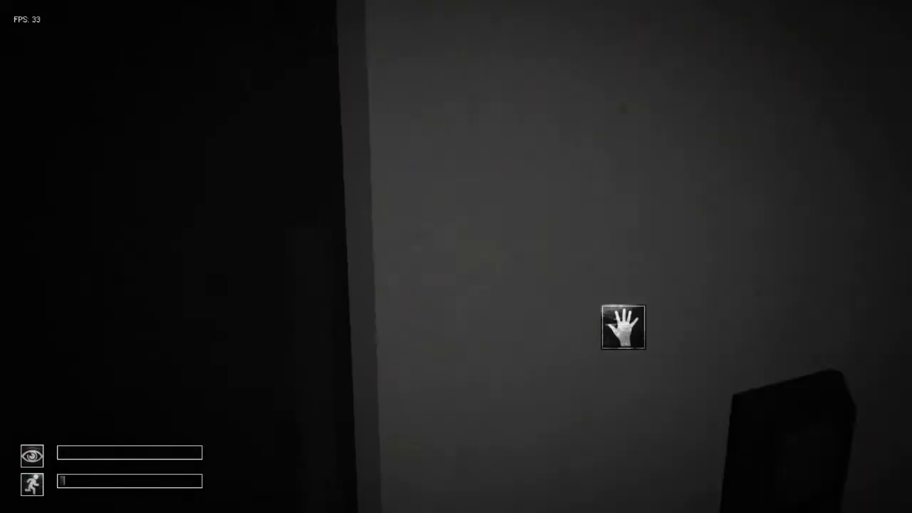
click(456, 256)
key(w)
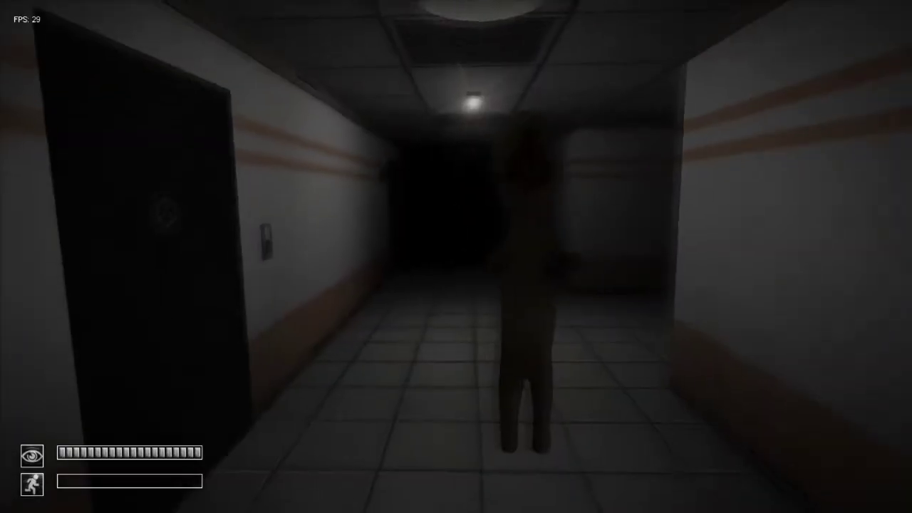
key(s)
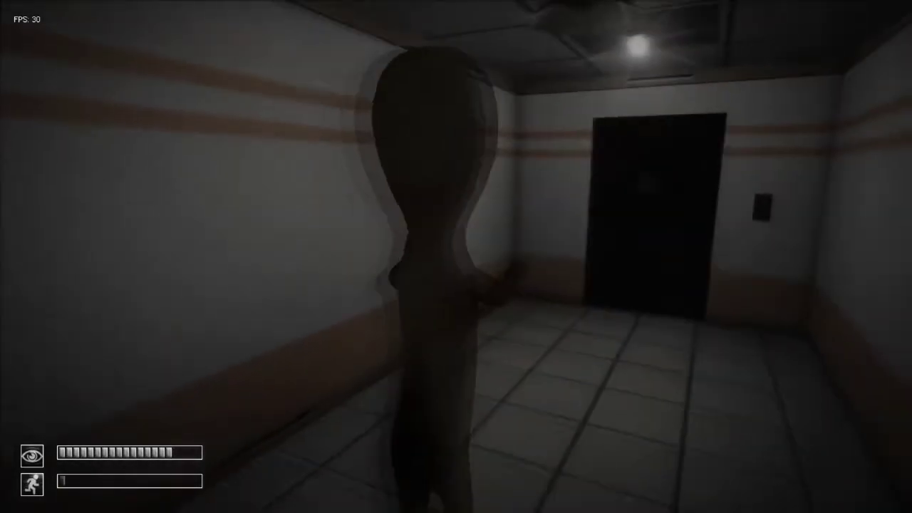
key(w)
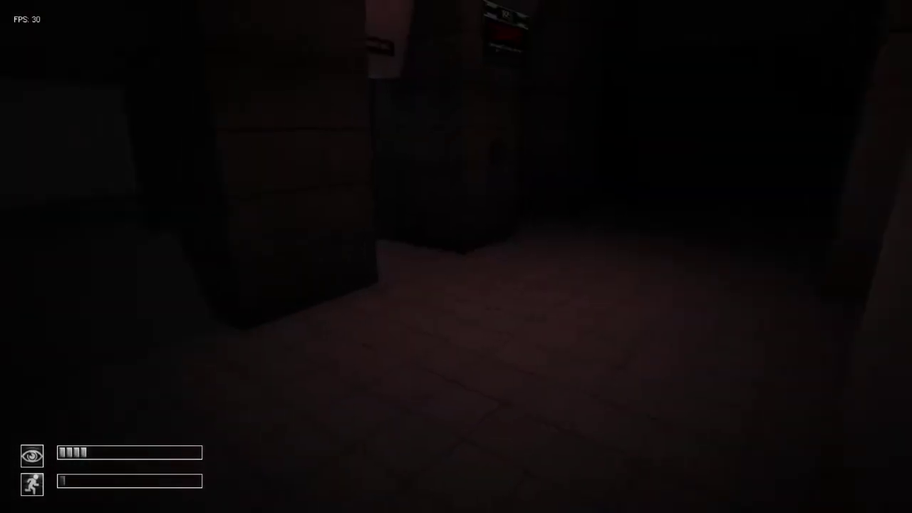
key(F5)
click(466, 263)
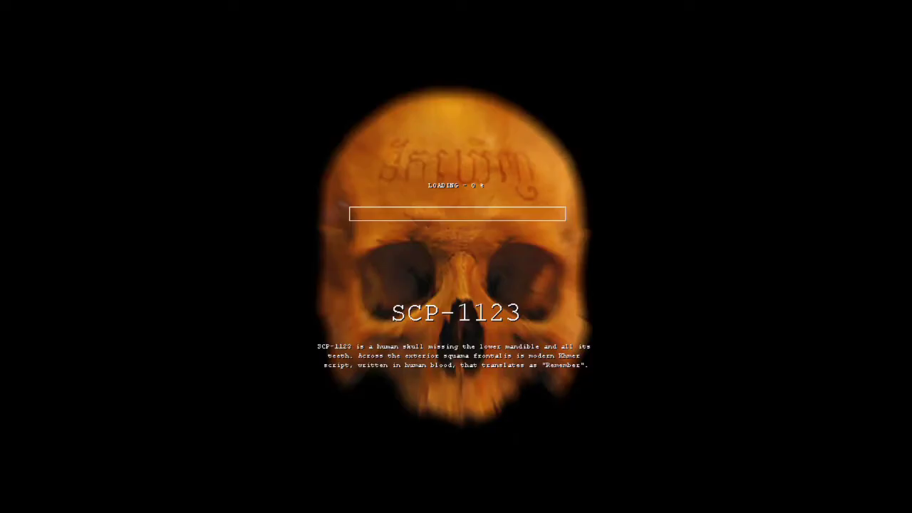
- Reload the saved game once more and continue past the loading screen into gameplay
key(Escape)
click(461, 263)
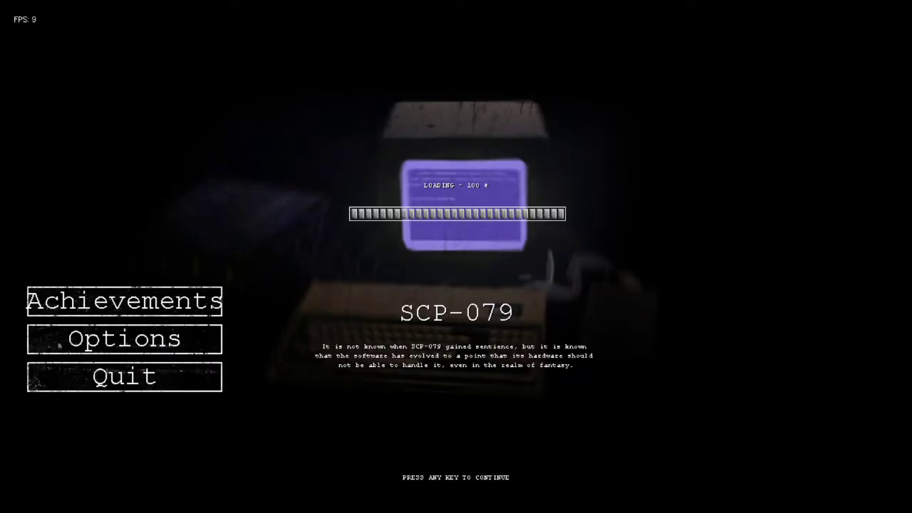
key(space)
key(space)
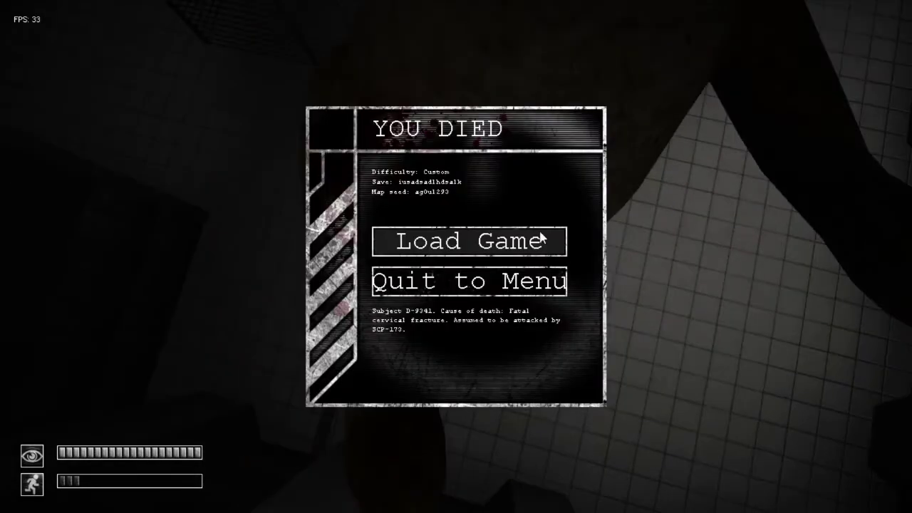
- Reload the last save from the death menu and move up to the wall
click(540, 241)
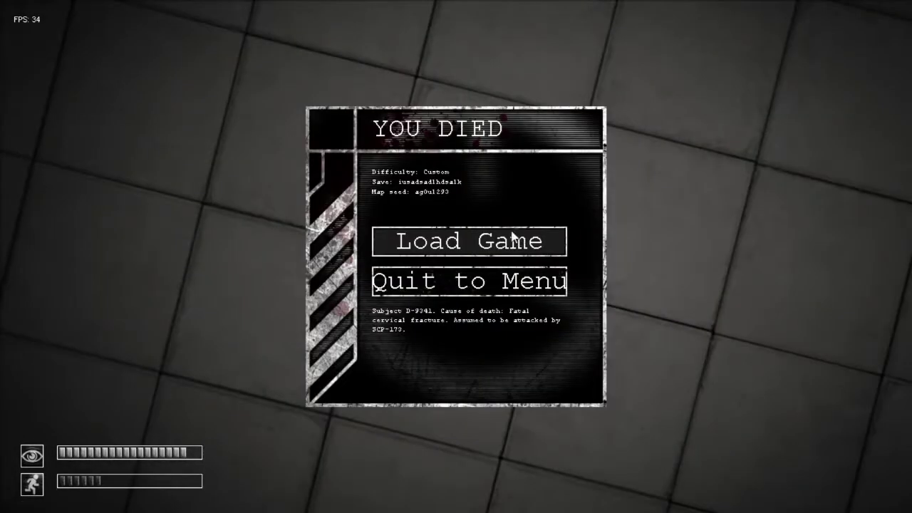
click(512, 237)
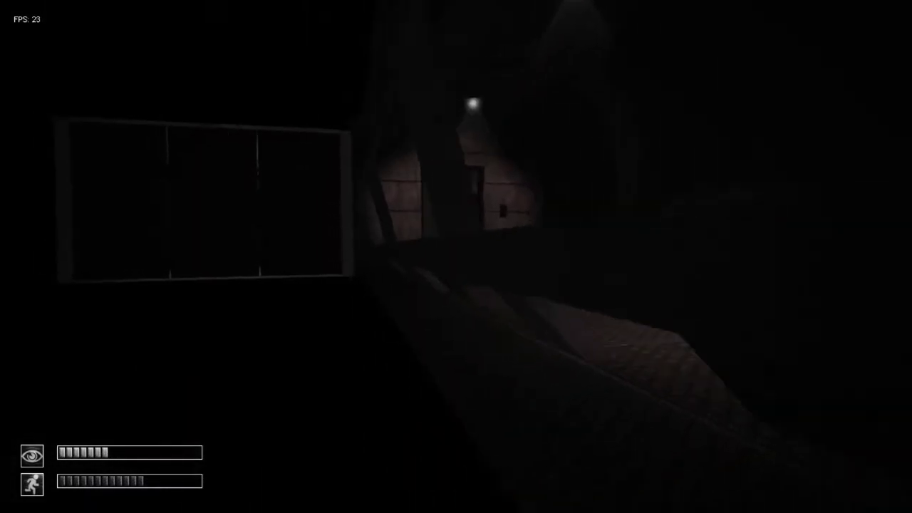
key(space)
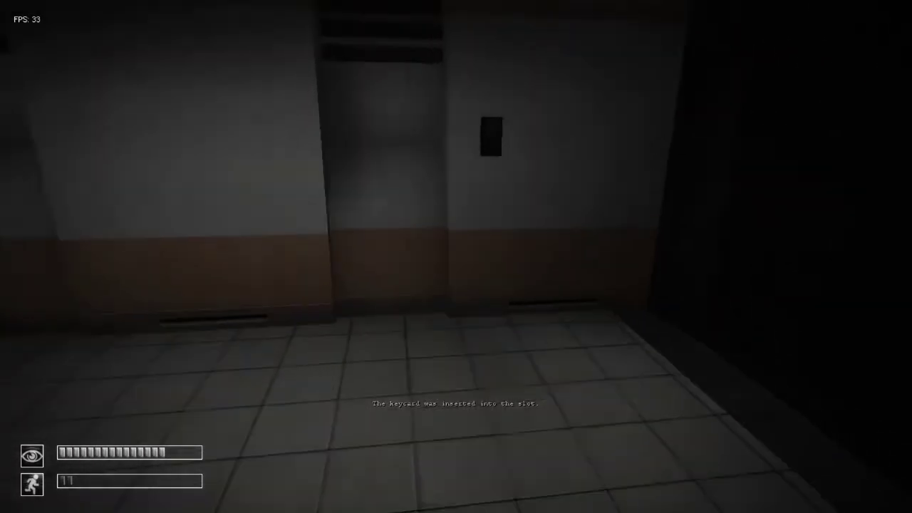
- Take out the red keycard and sprint toward the dark doorway
key(Tab)
double_click(456, 230)
key(shift+w)
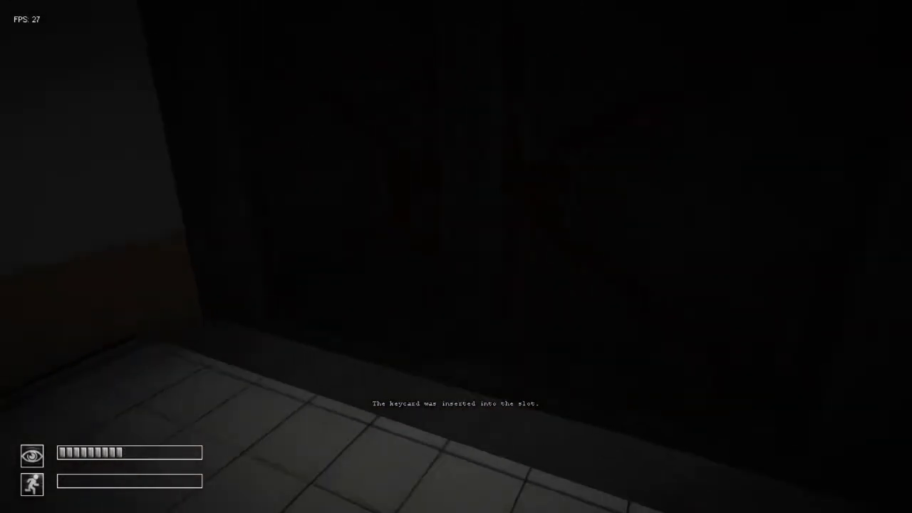
- Take out the red keycard again and head through the tiled corridor toward the wall slot
key(Tab)
double_click(456, 230)
key(w)
key(shift+w)
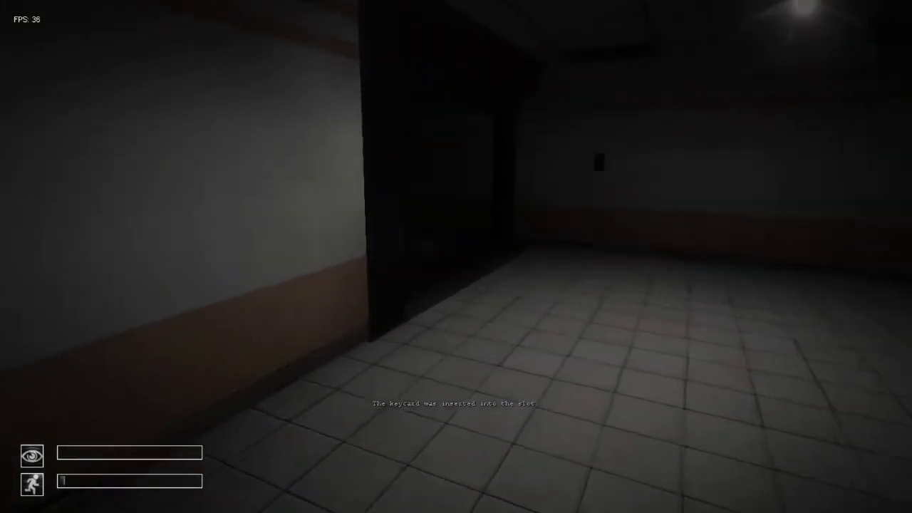
key(w)
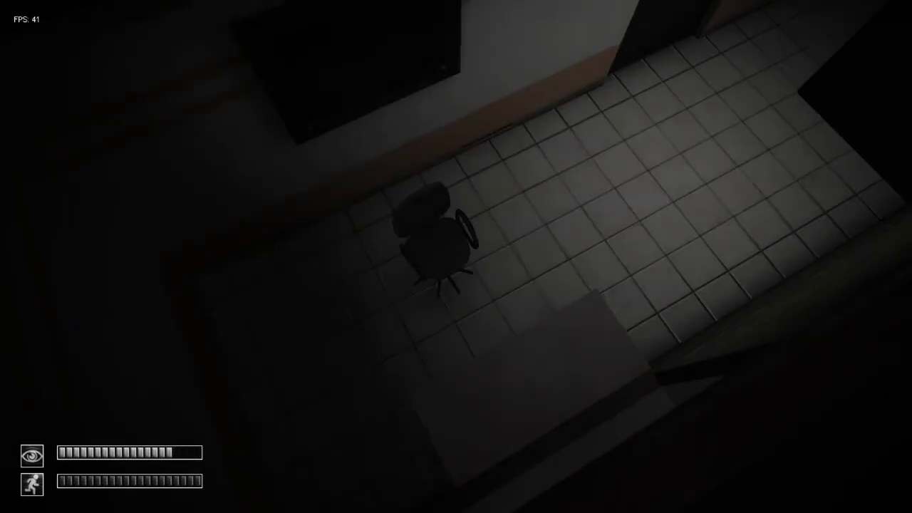
- Walk through the dark rooms past the table and cabinet to the corridor door
key(F5)
key(shift+w)
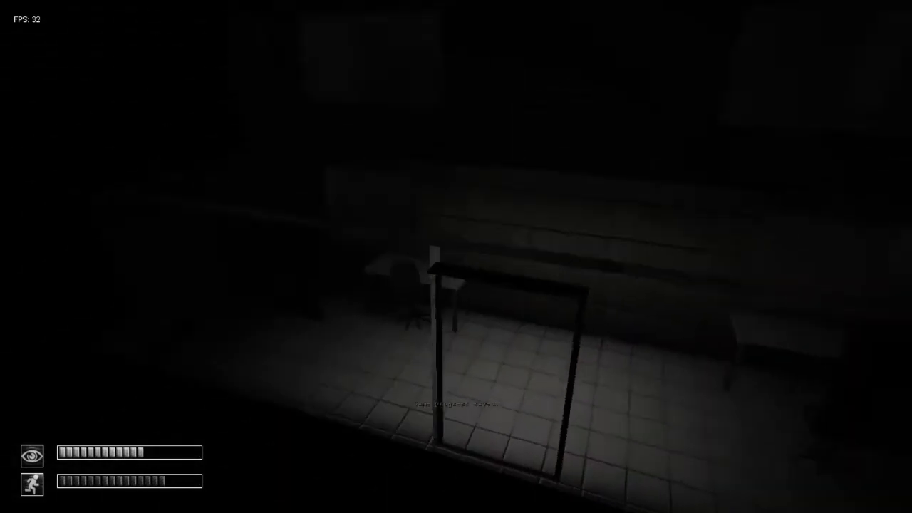
key(shift+w)
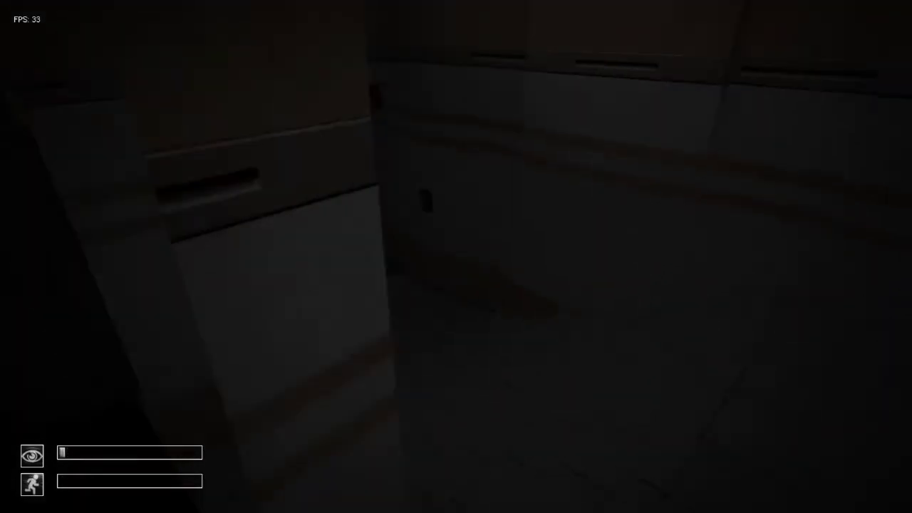
key(w)
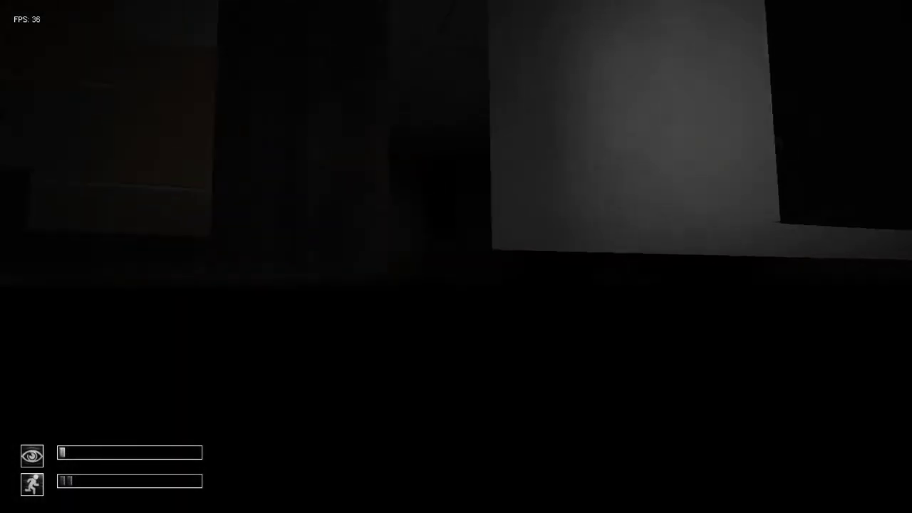
key(w)
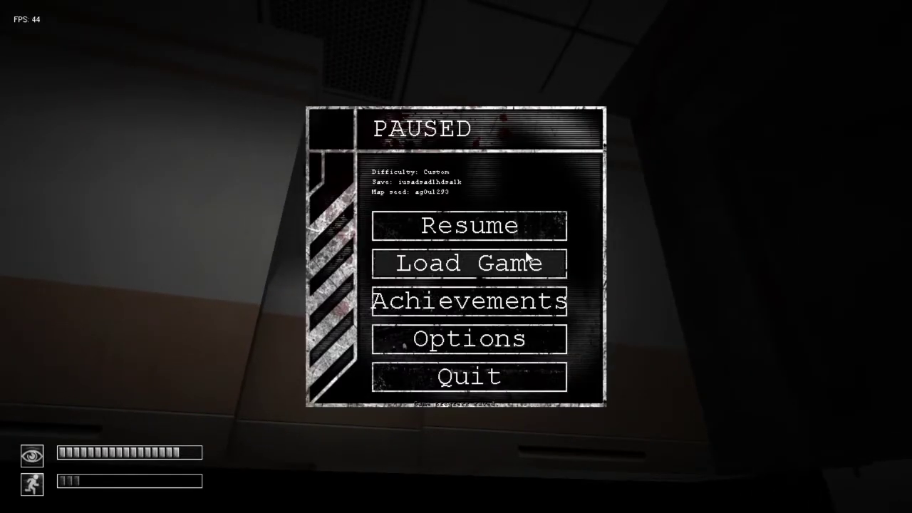
- Reload the saved game and use the keycard on the door slot
click(524, 255)
click(506, 264)
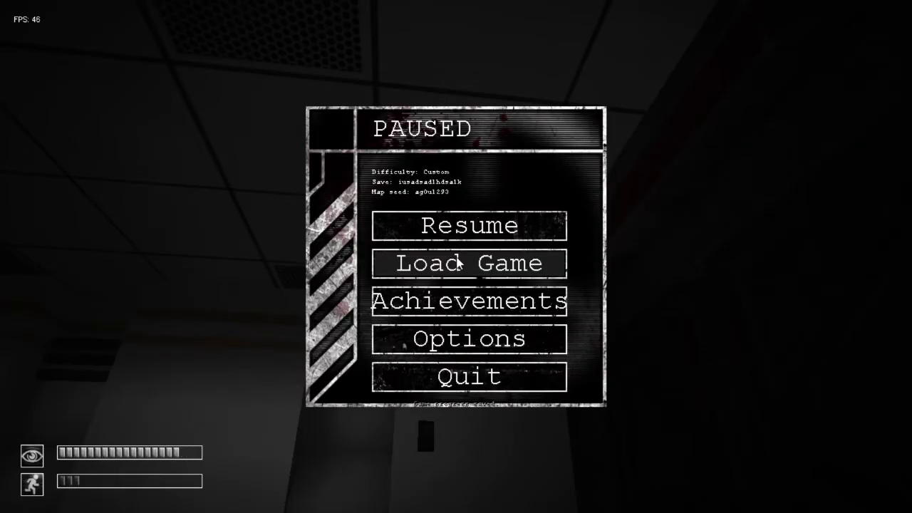
click(458, 263)
click(457, 260)
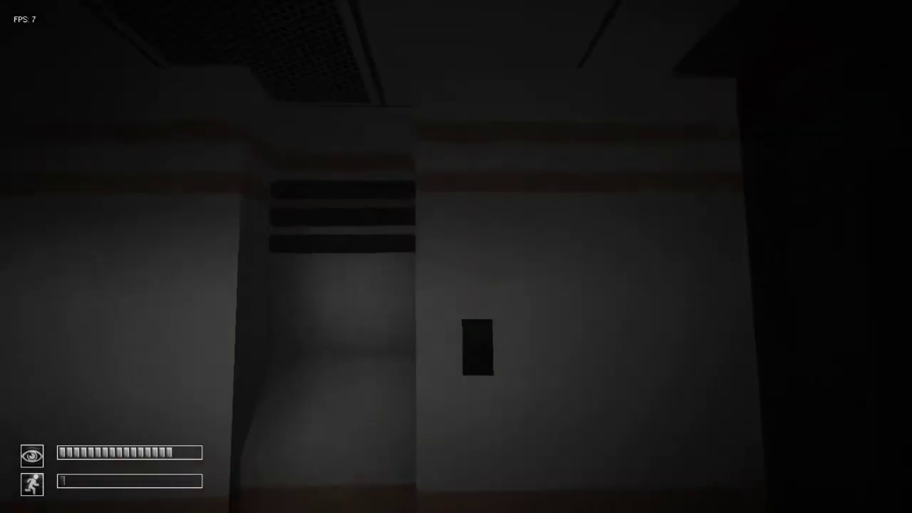
double_click(464, 232)
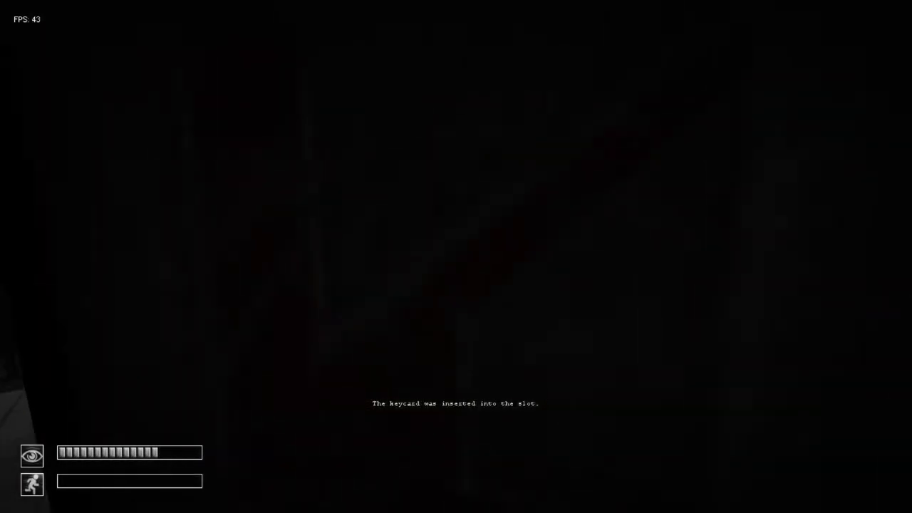
- Walk past the railing, turn around and climb the staircase into the next zone
key(w)
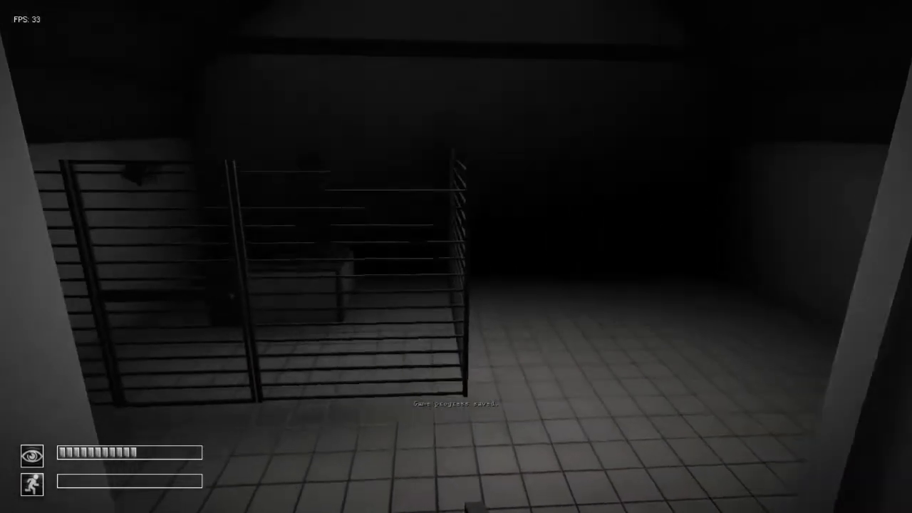
key(w)
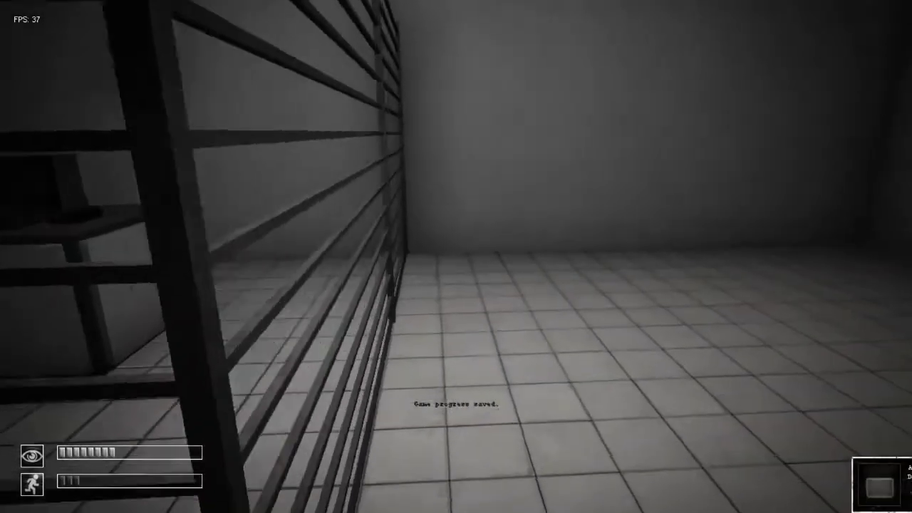
key(w)
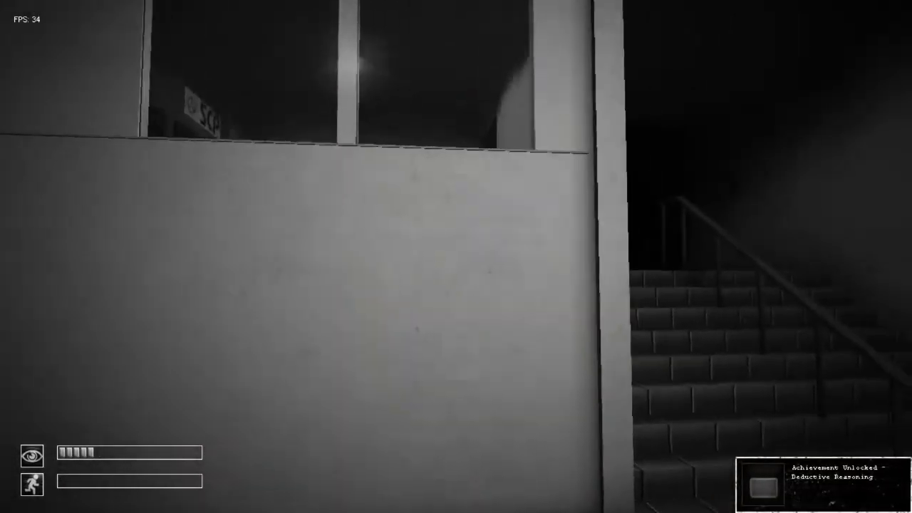
key(w)
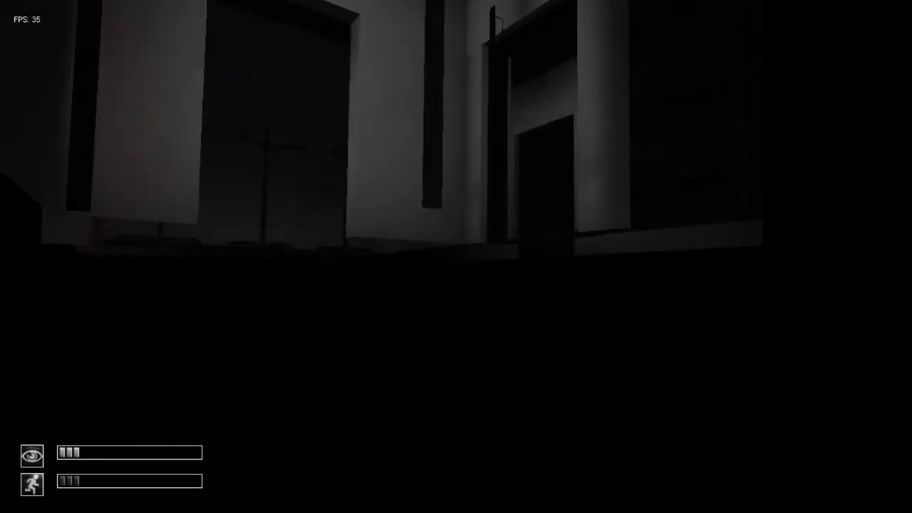
key(w)
key(w)
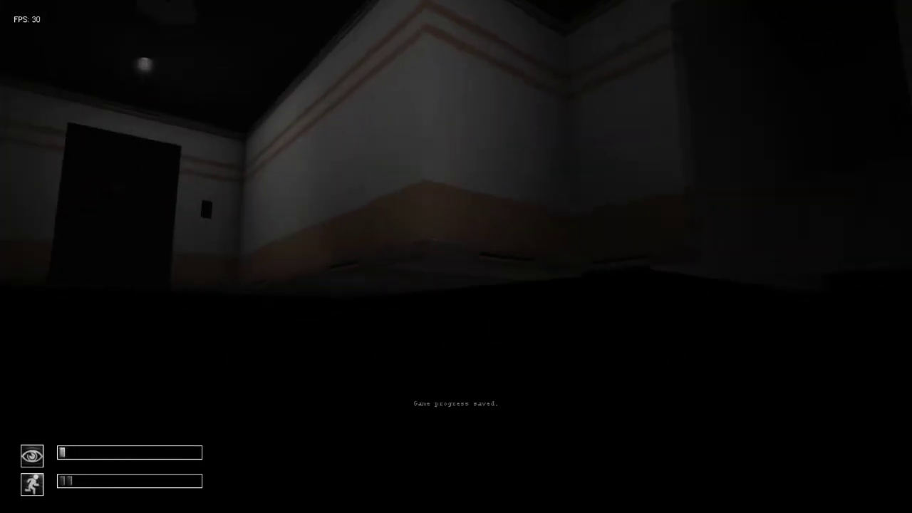
- Walk from the dark rooms down the corridor toward the door
key(w)
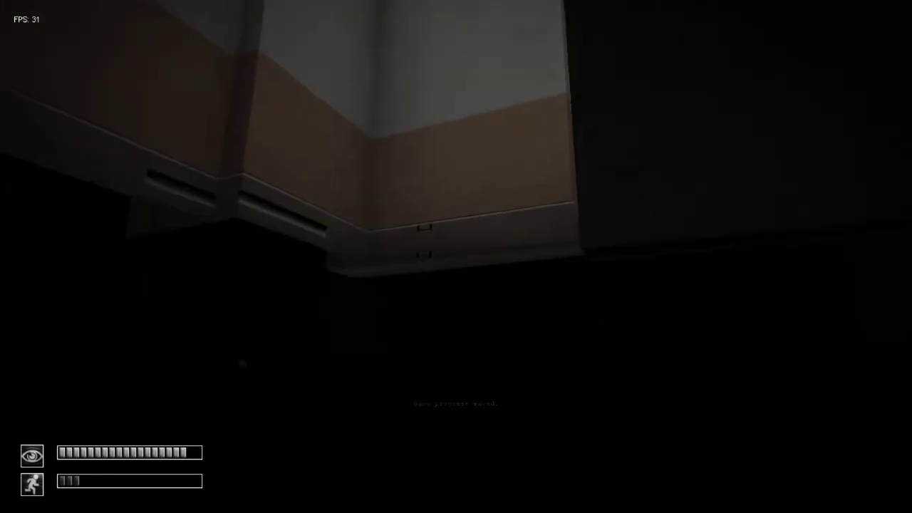
key(w)
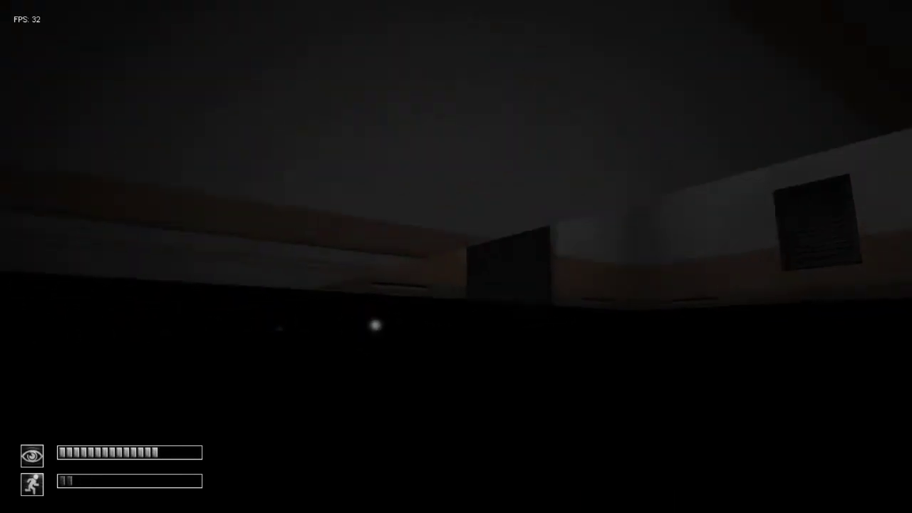
key(w)
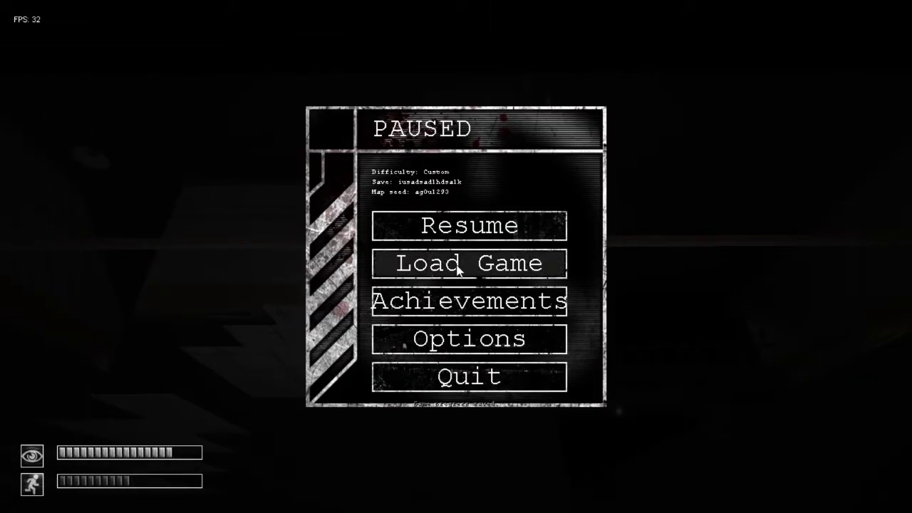
- Load the saved game, then look around and continue through the corridors
click(458, 264)
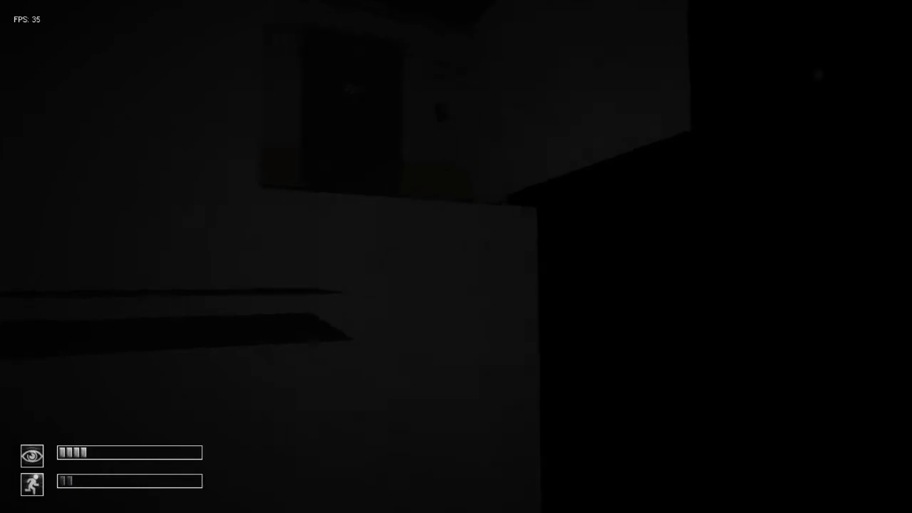
drag(456, 257, 456, 213)
key(w)
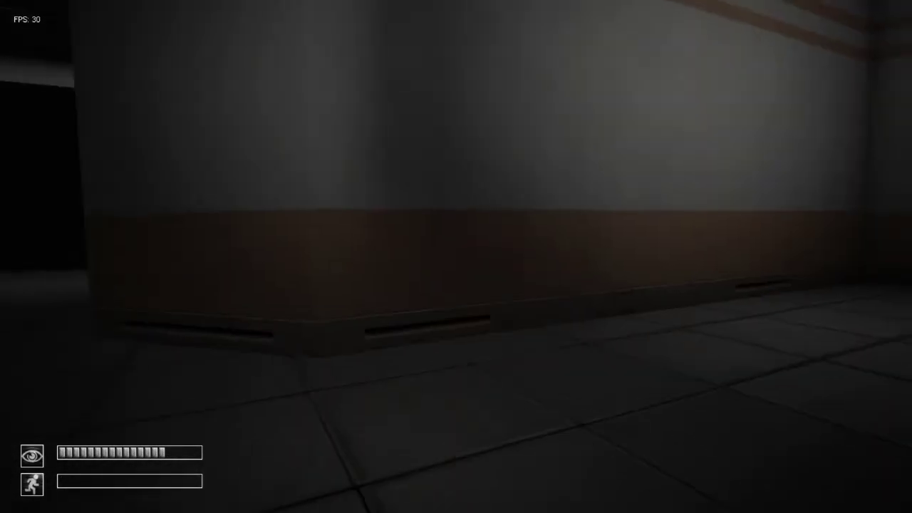
- Walk down the corridors toward the dark doorway ahead
key(w)
key(shift+w)
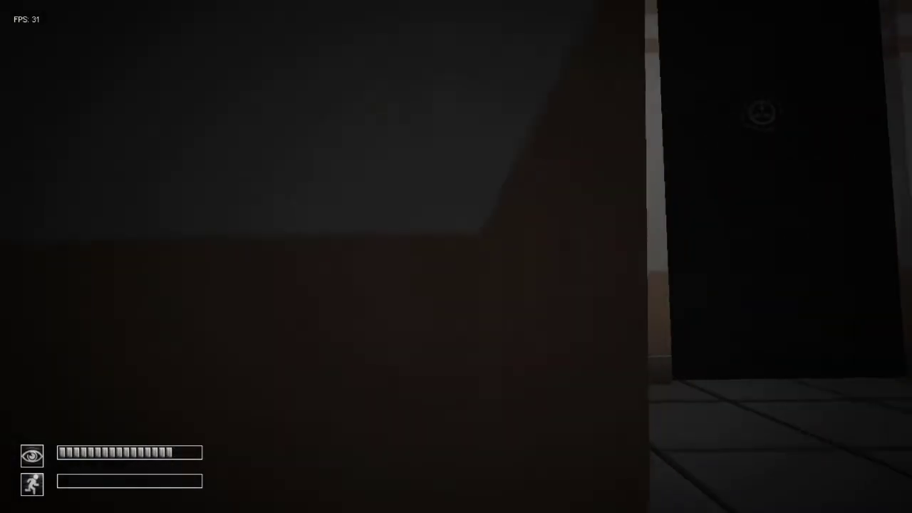
key(w)
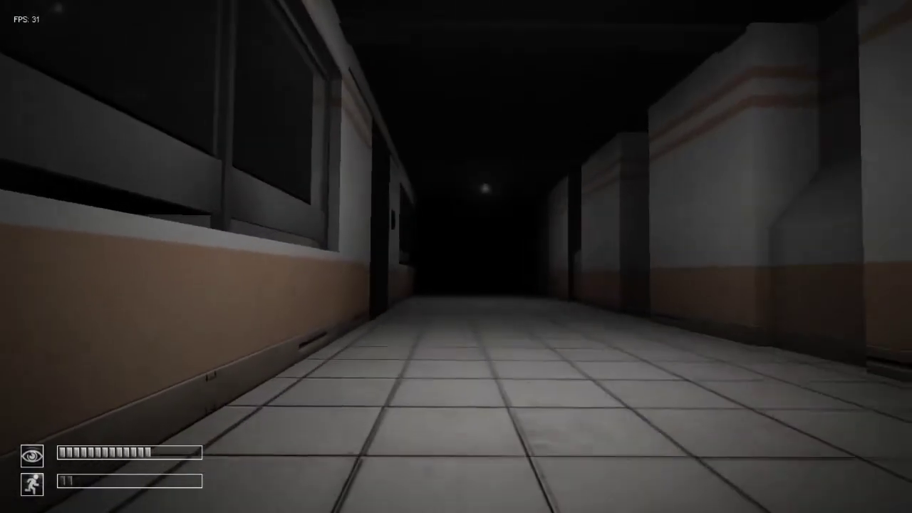
key(w)
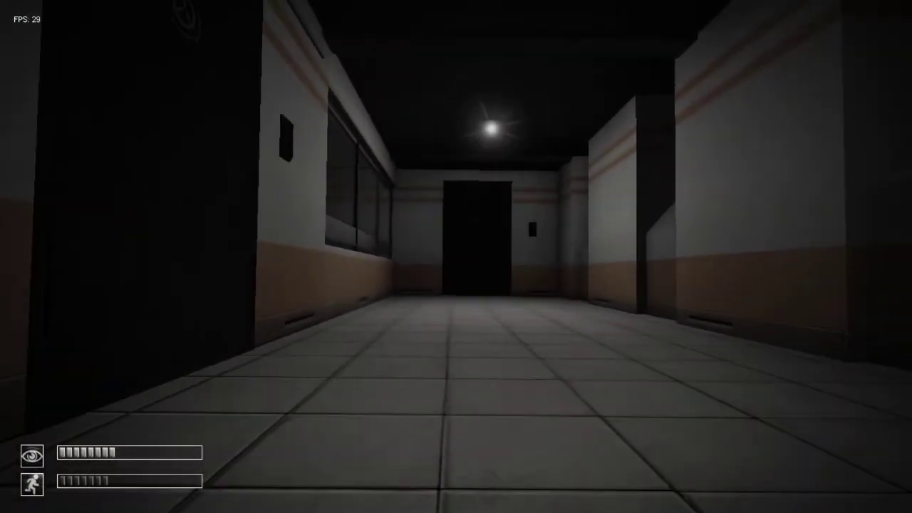
key(w)
- Sprint to the switch panel, pull the middle lever to ON, and enter the white corridor
key(shift+w)
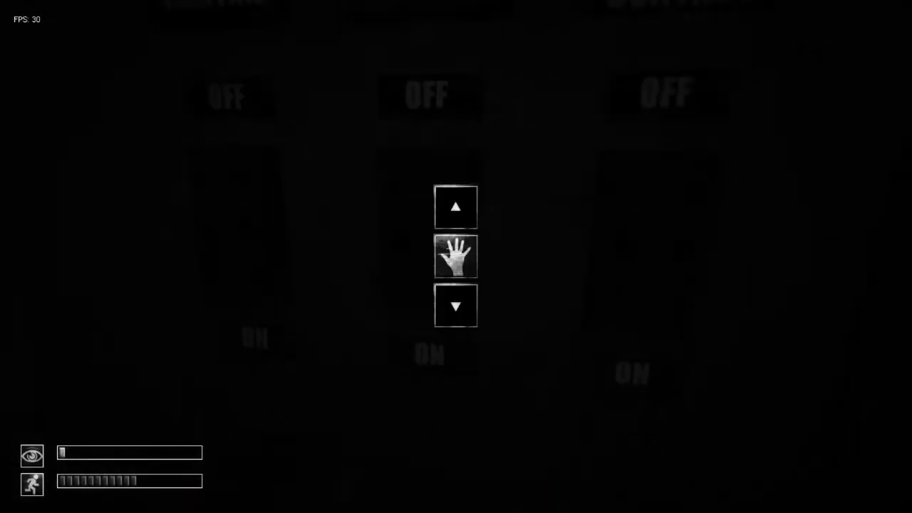
drag(456, 257, 456, 328)
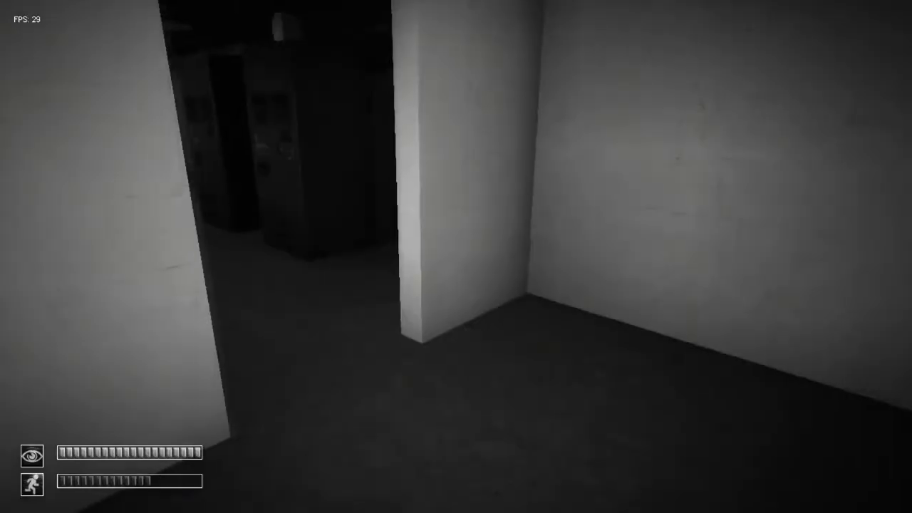
key(shift+w)
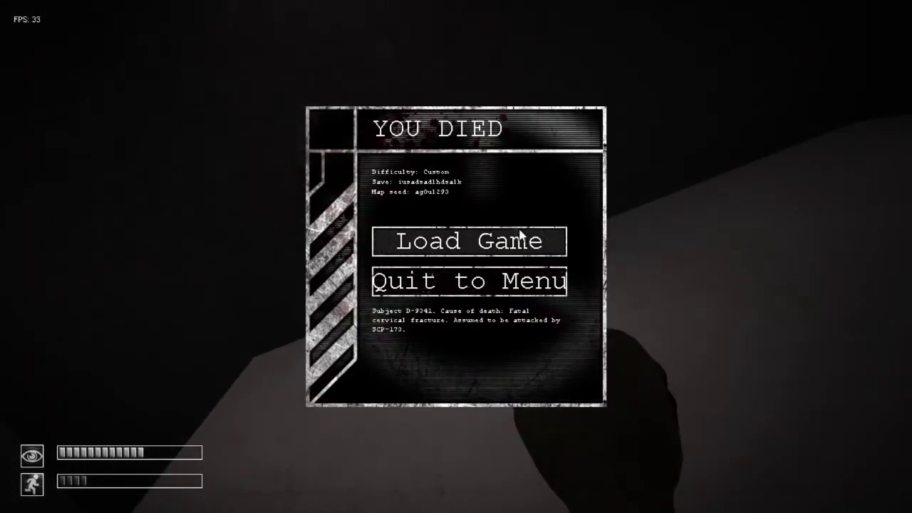
- Load the saved game and insert the keycard into the door slot
click(520, 235)
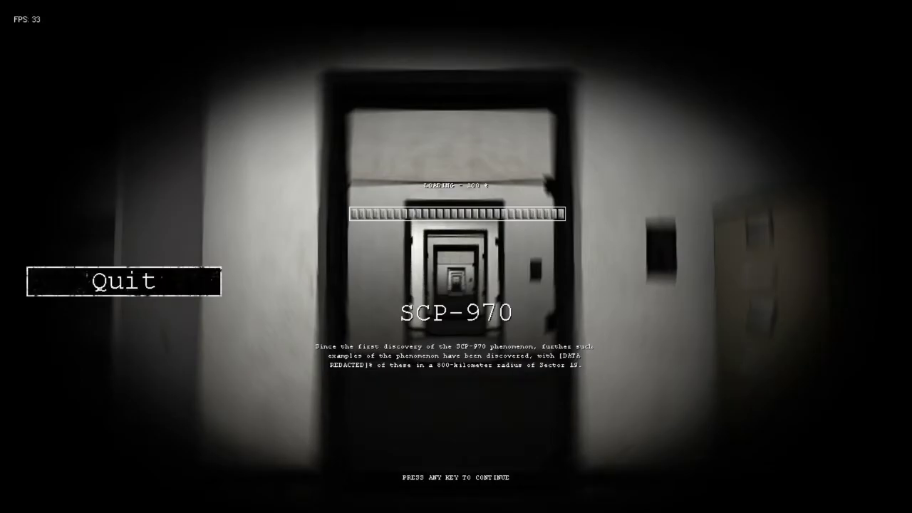
key(space)
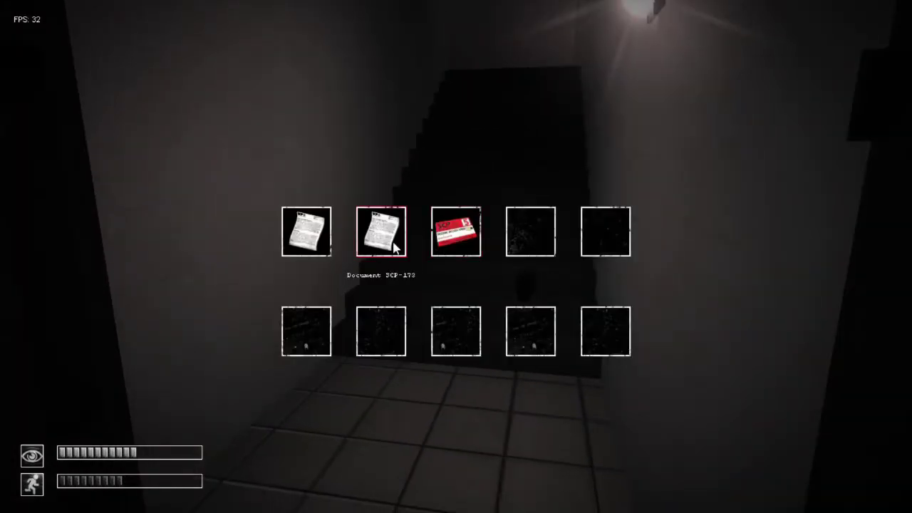
double_click(456, 231)
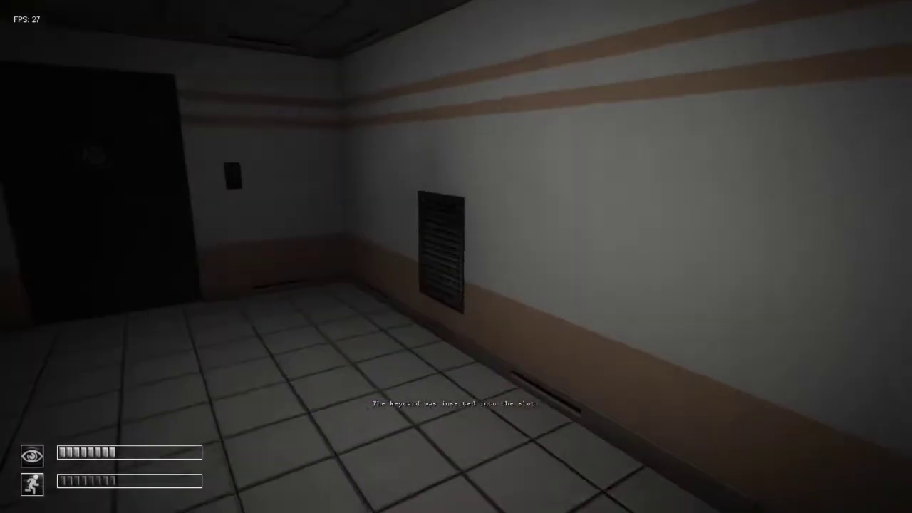
- Sprint through the doorway and down the windowed corridor to its end door
key(shift+w)
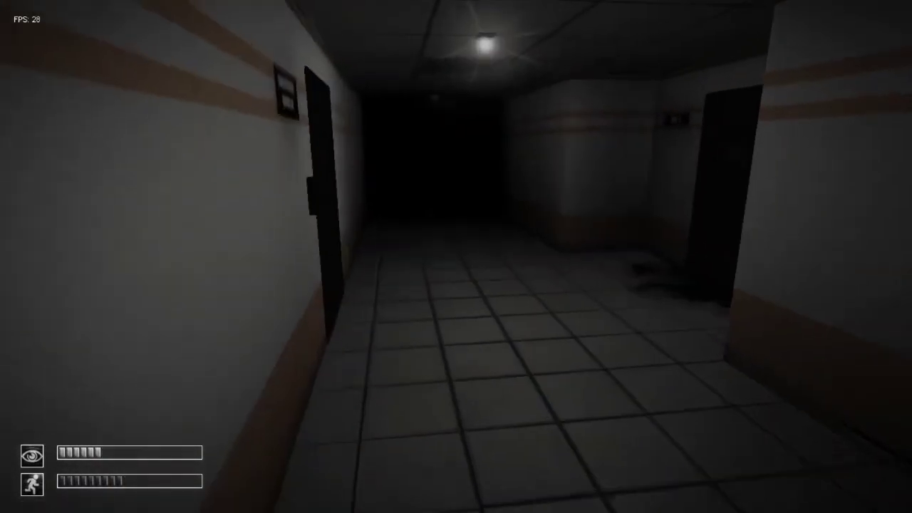
key(shift+w)
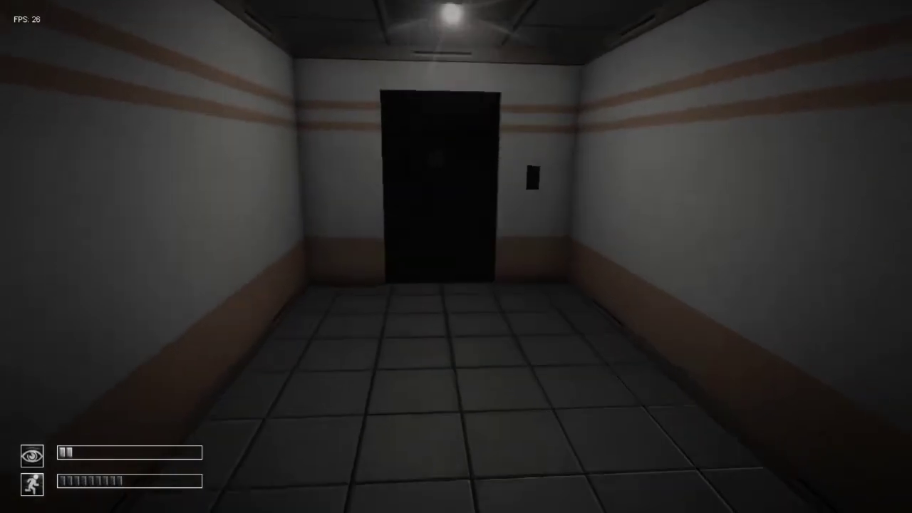
key(w)
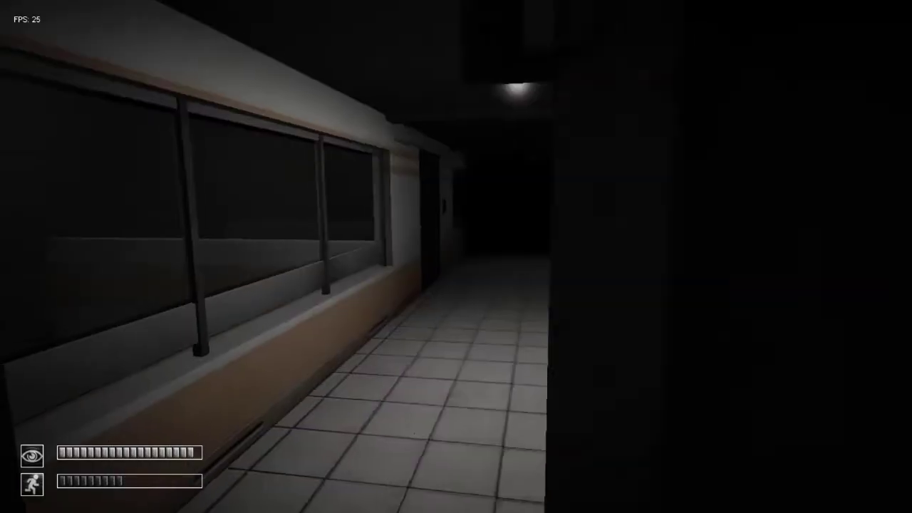
key(w)
key(w)
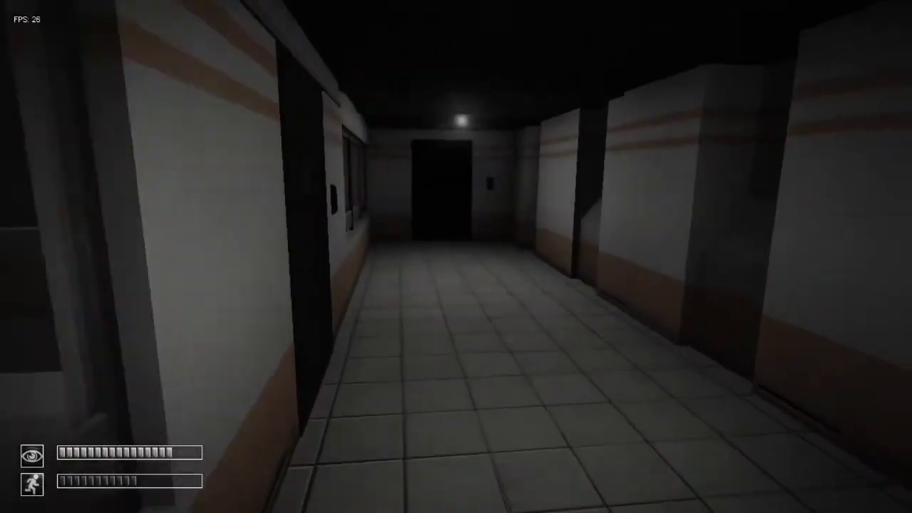
key(w)
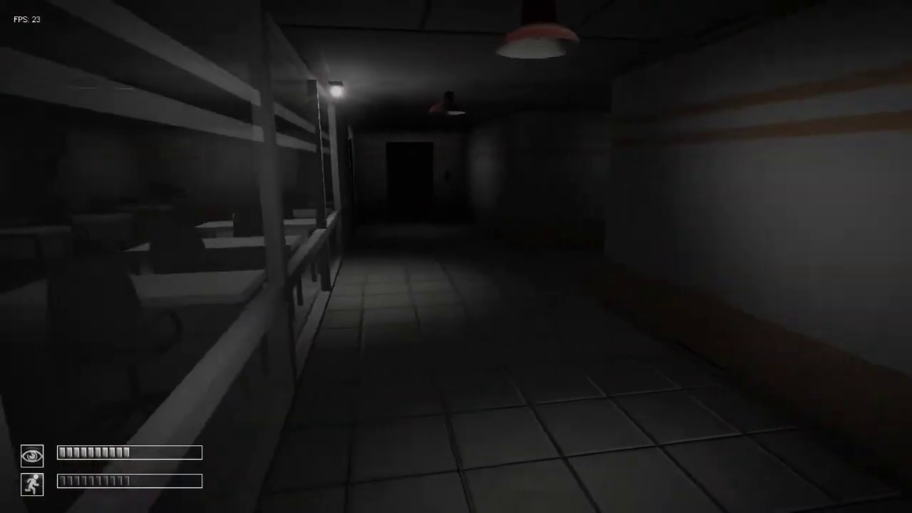
- Walk to the monitor, then press the door button to pass through
key(w)
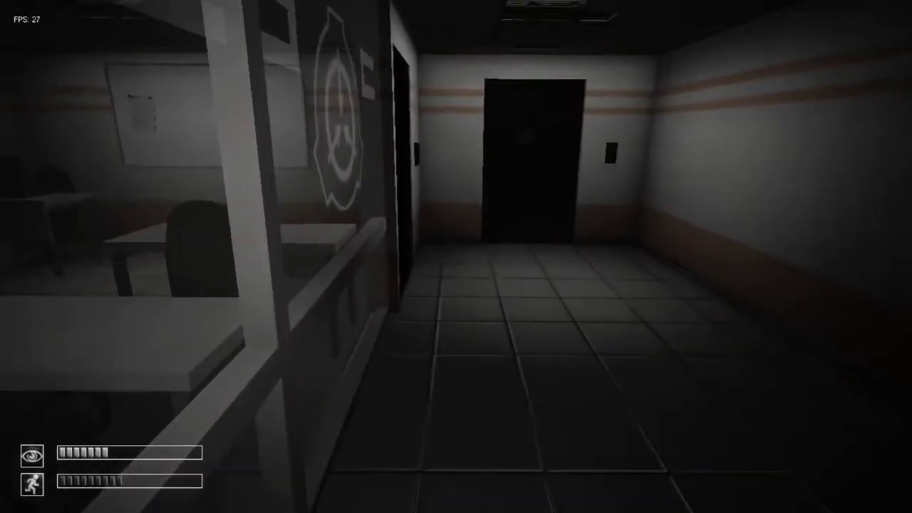
click(456, 257)
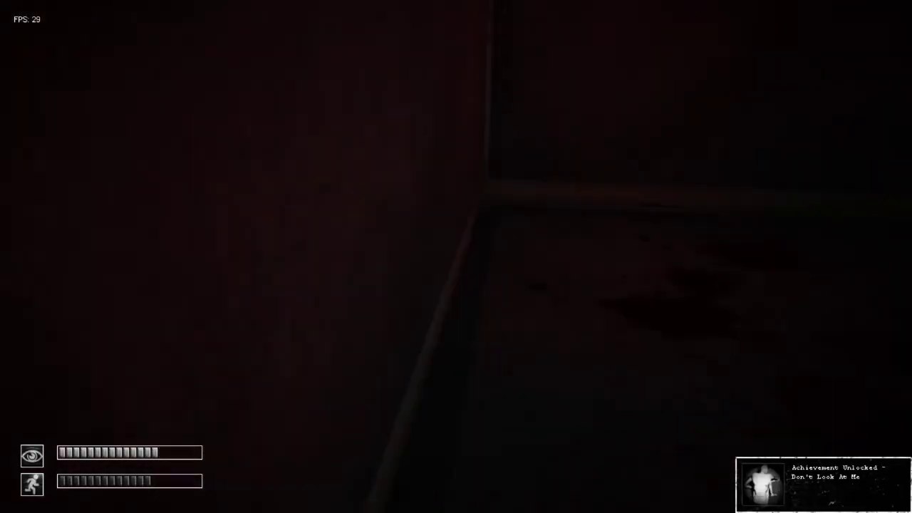
key(shift+w)
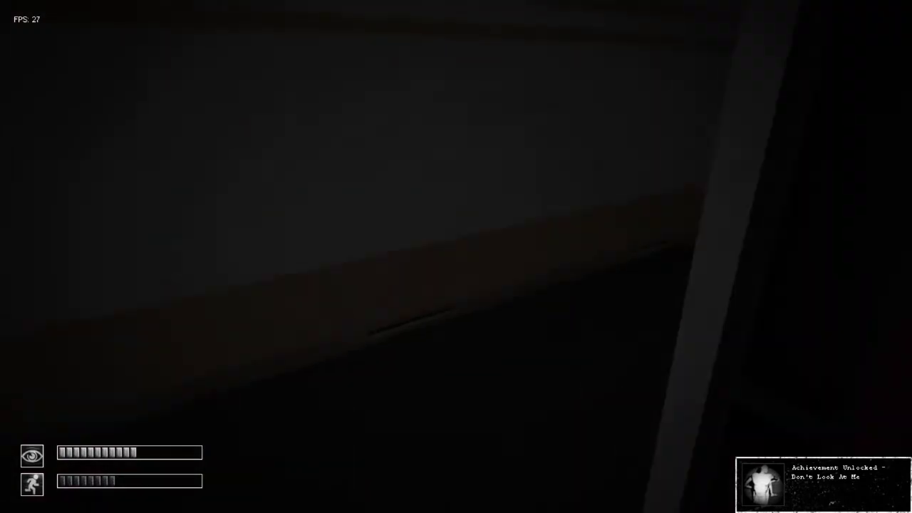
key(shift+w)
click(456, 257)
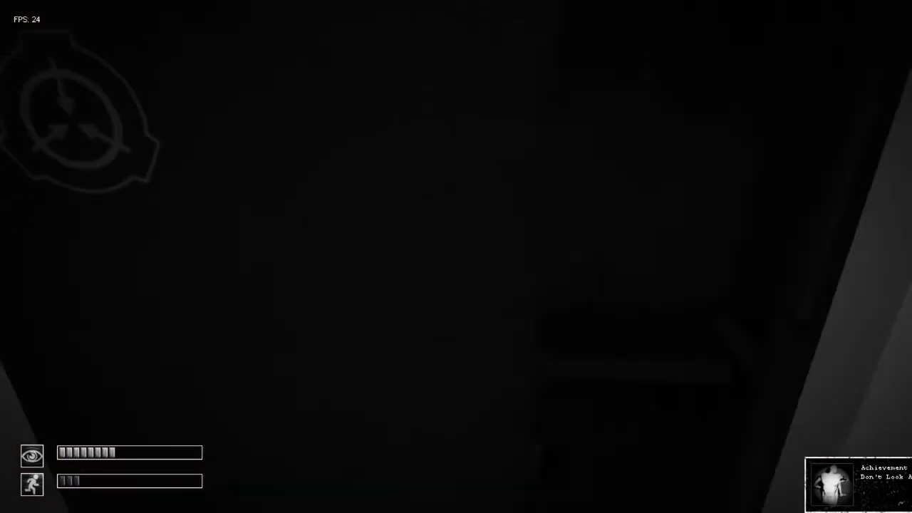
- Open the red-lit room with the inventory keycard and walk through into the grey room
key(shift+w)
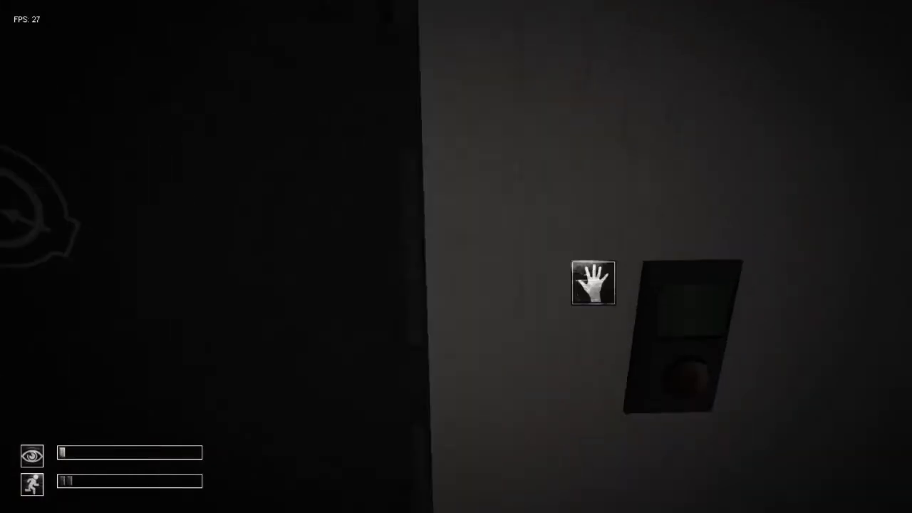
click(457, 256)
key(w)
key(Tab)
click(457, 257)
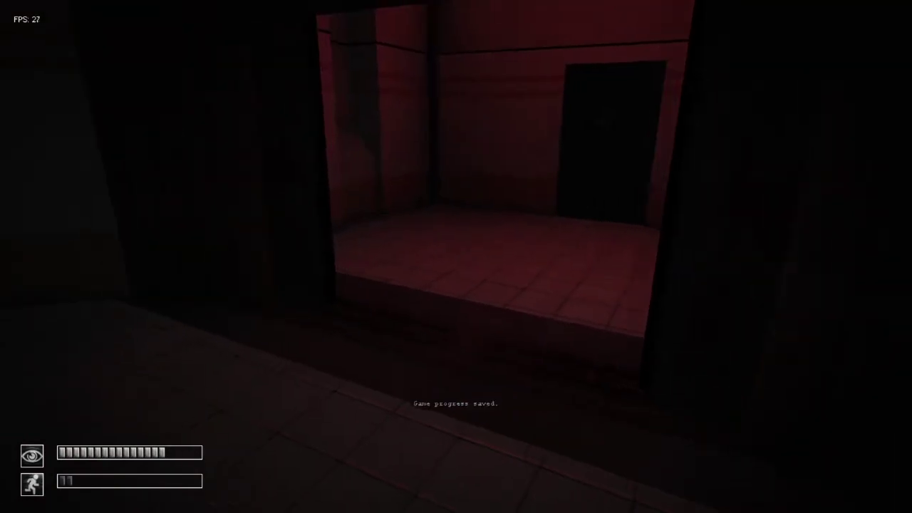
key(w)
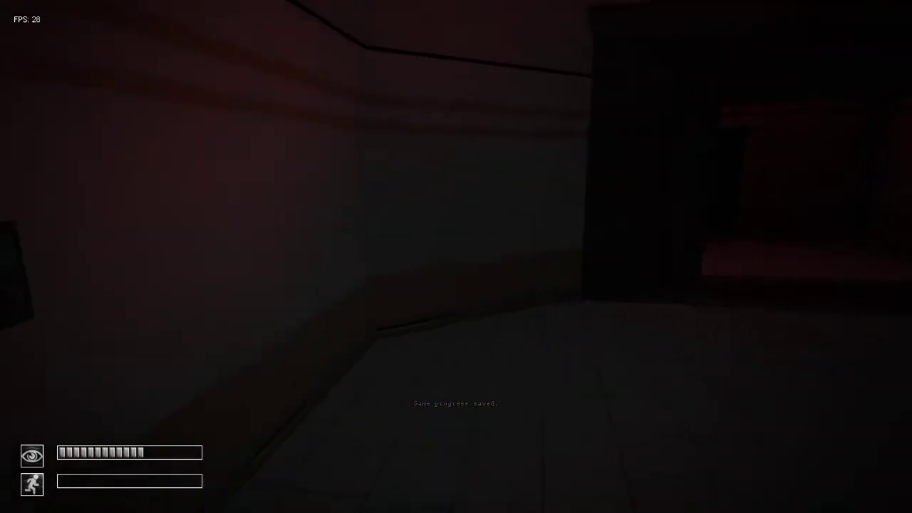
key(w)
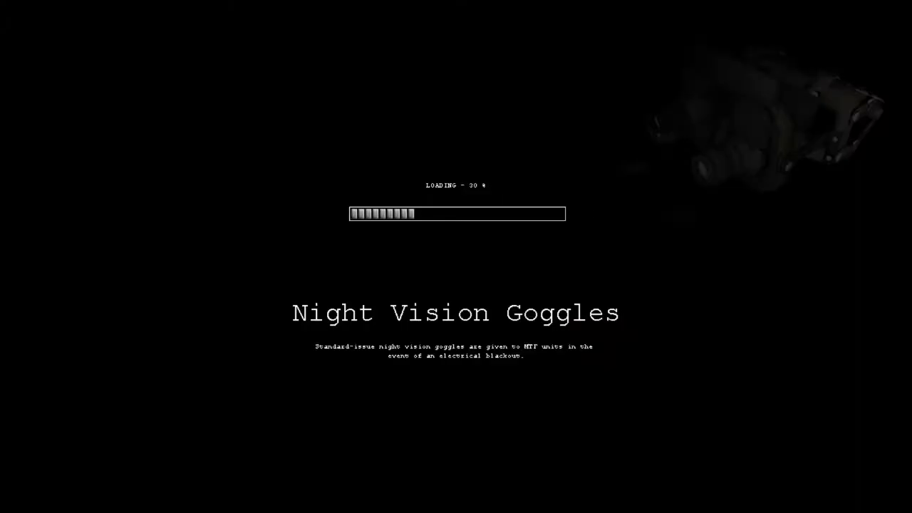
- Leave the elevator, cross the hall and go through the Gate A doorway down the stairs
key(space)
key(w)
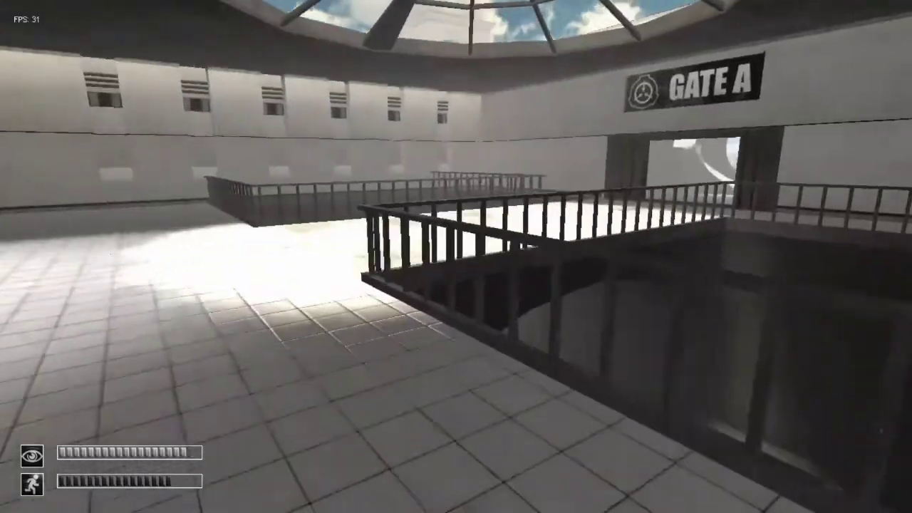
key(w)
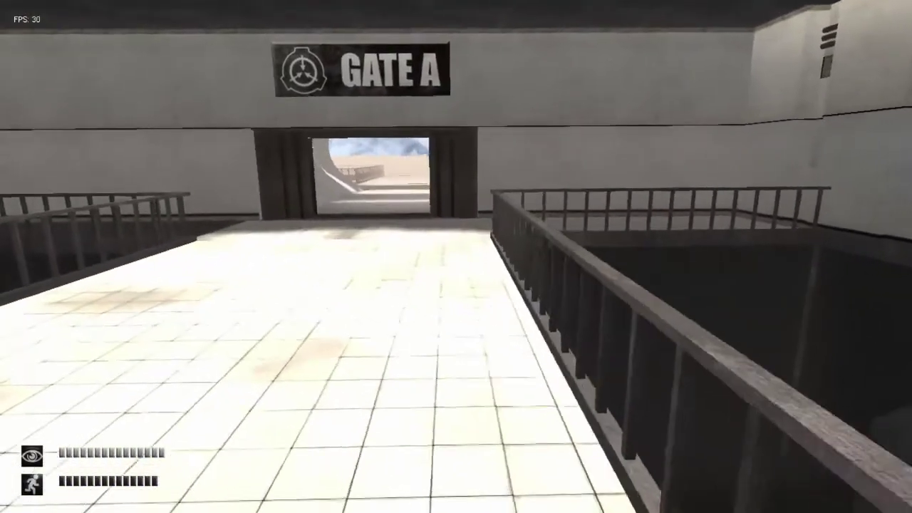
key(shift+w)
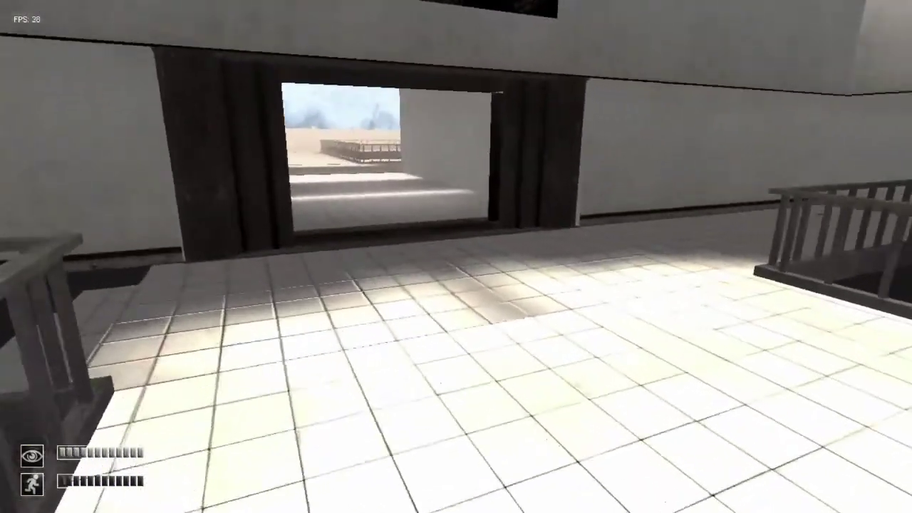
key(w)
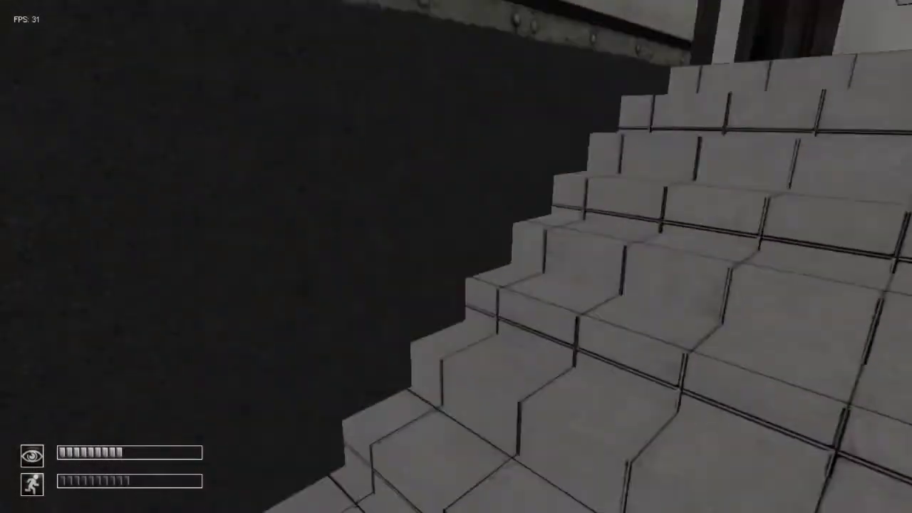
- Check the carried items and run along the tiled corridor to the far door
key(Tab)
key(shift+w)
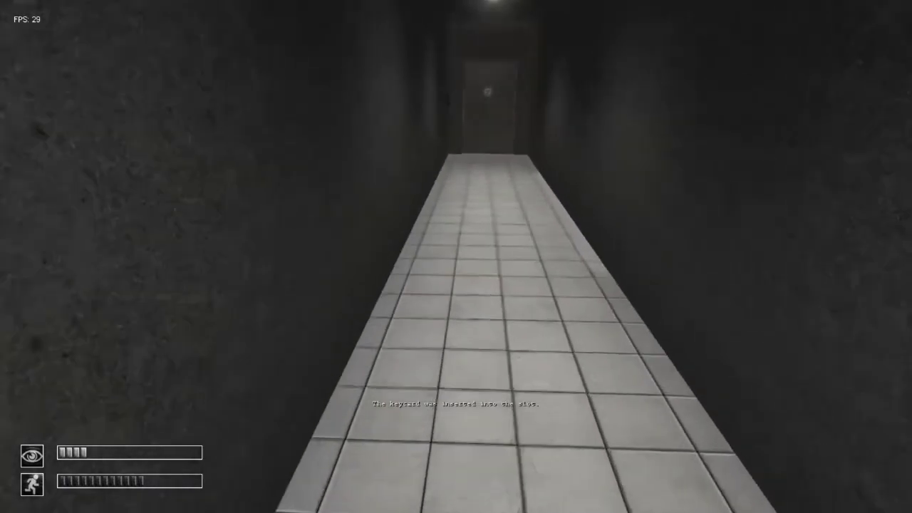
key(Tab)
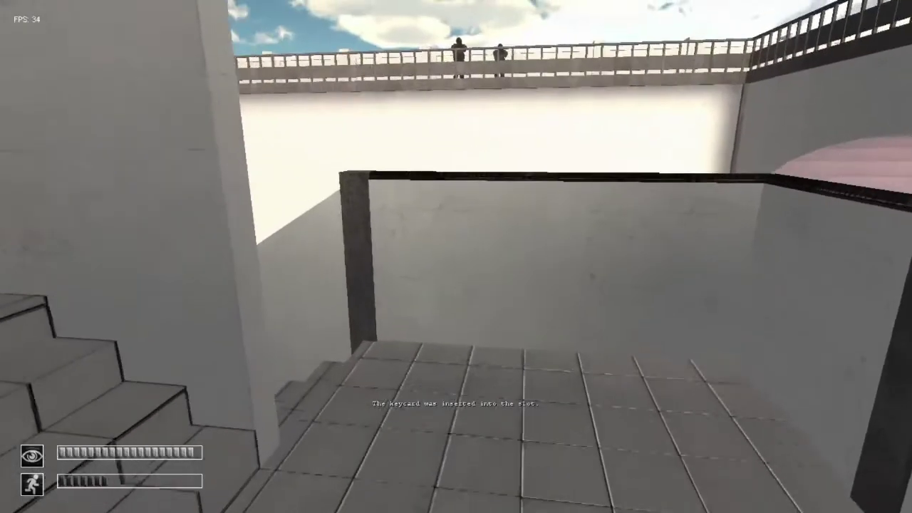
- Run along the walkway past the red gate and keypad room to the outside doorway
key(shift+w)
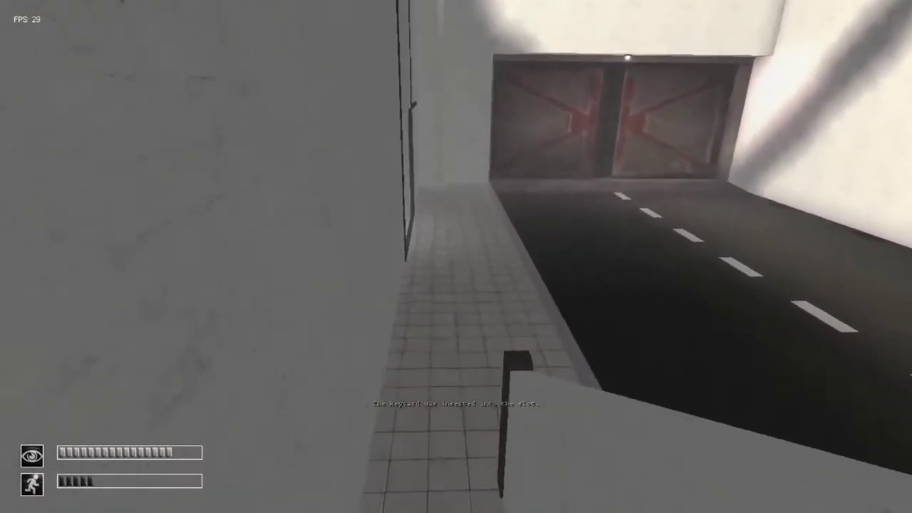
key(shift+w)
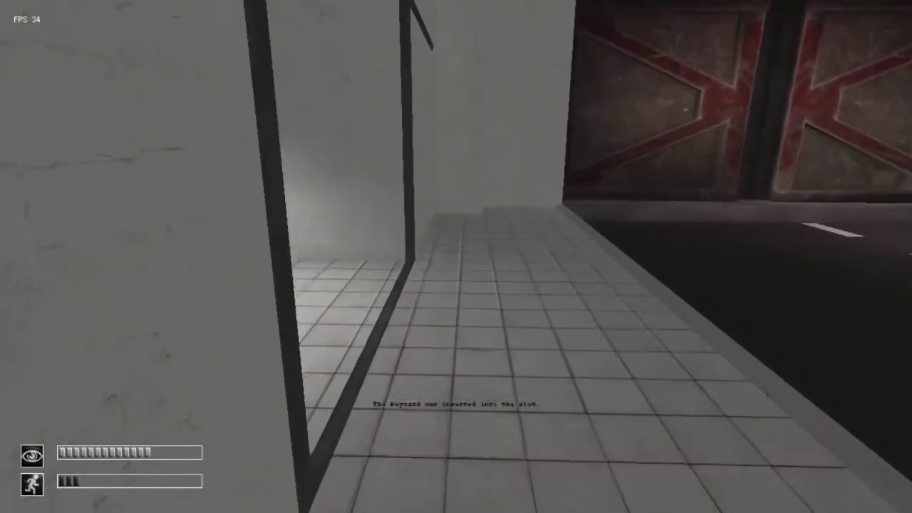
key(shift+w)
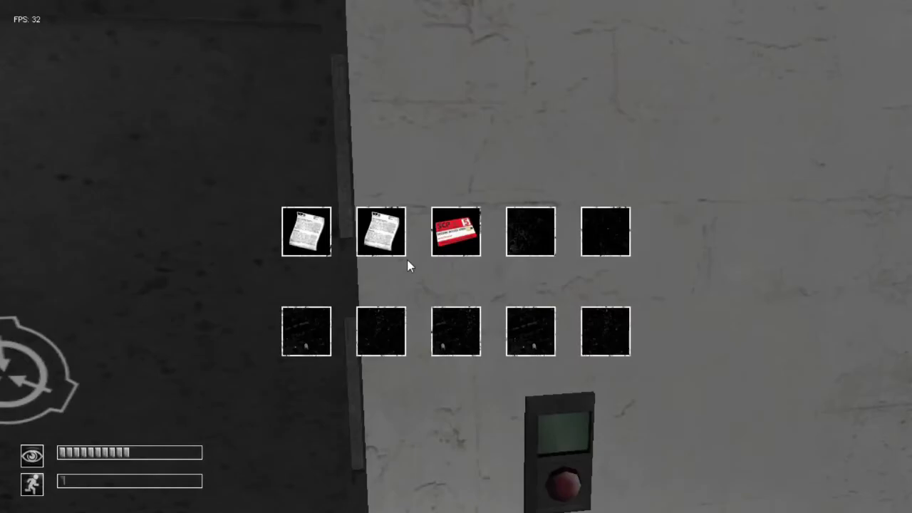
key(Tab)
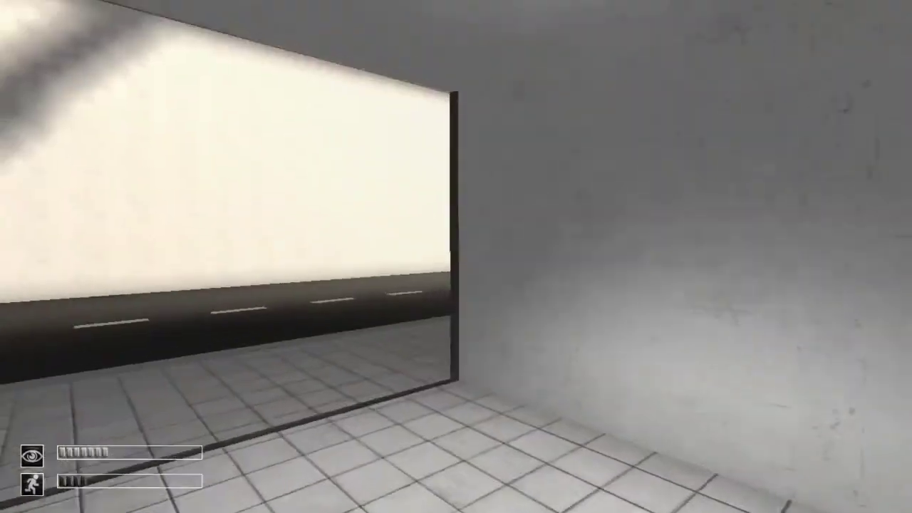
key(w)
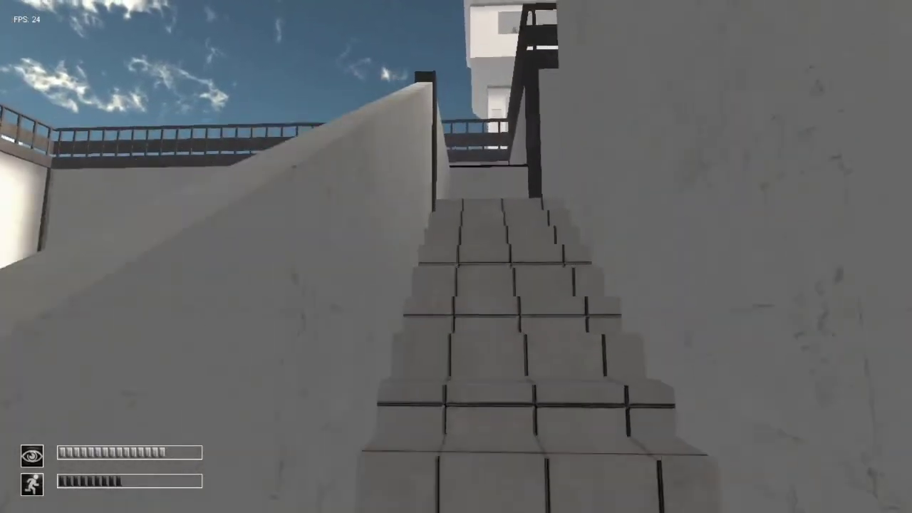
- Climb the outdoor stairs and go through the dark doorway onto the staircase
key(shift+w)
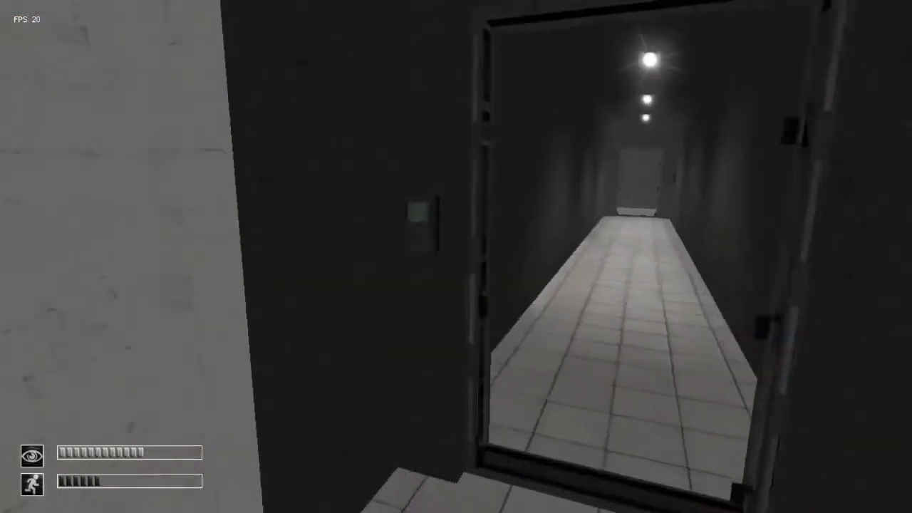
key(shift+w)
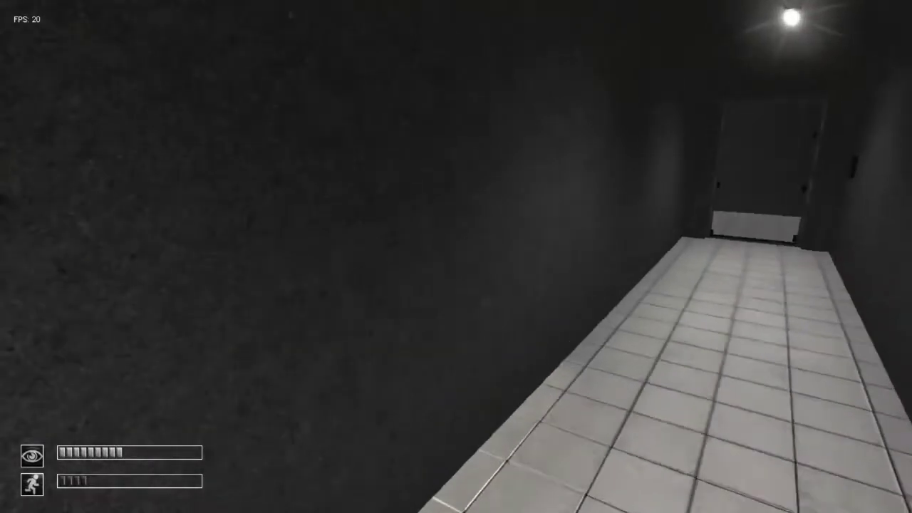
key(w)
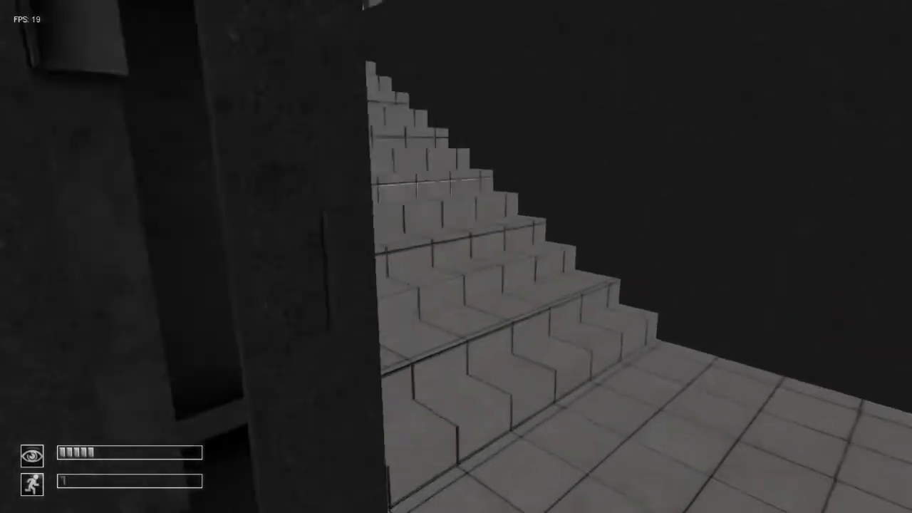
- Climb to the upper tiled floor and walk past the railing out the doorway
key(w)
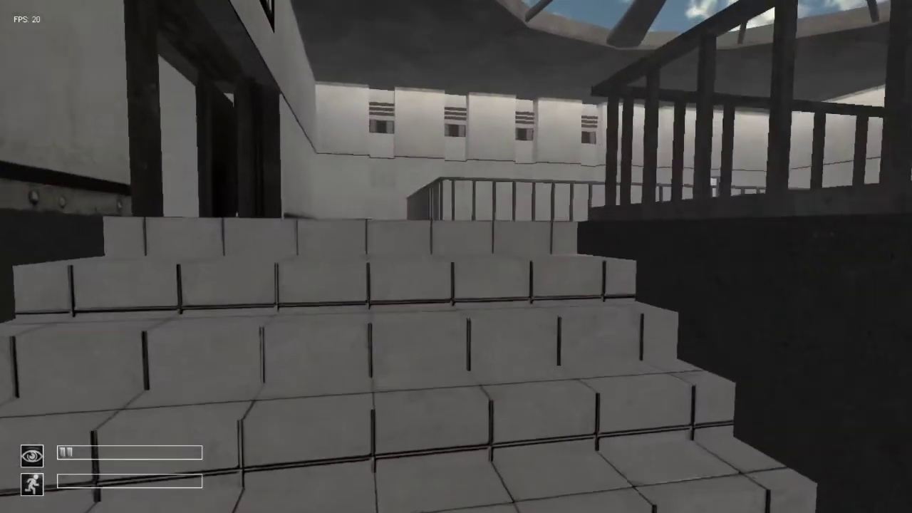
key(w)
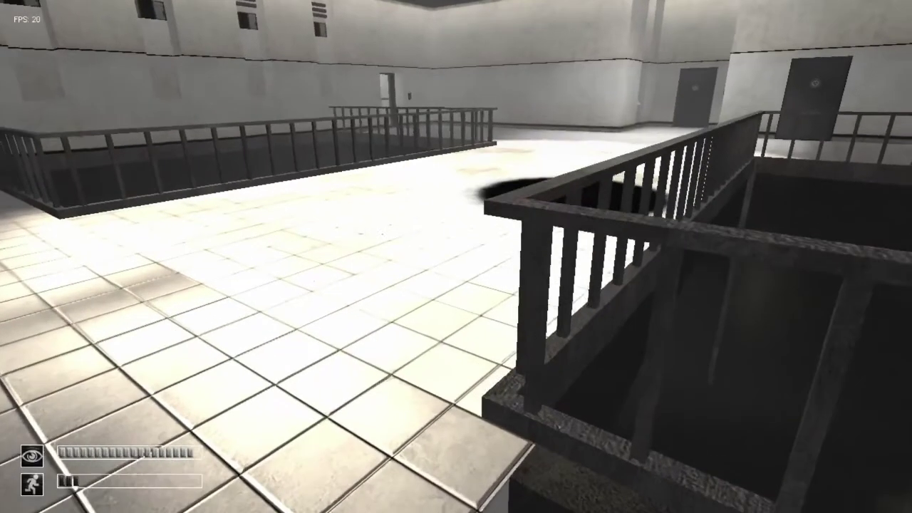
key(w)
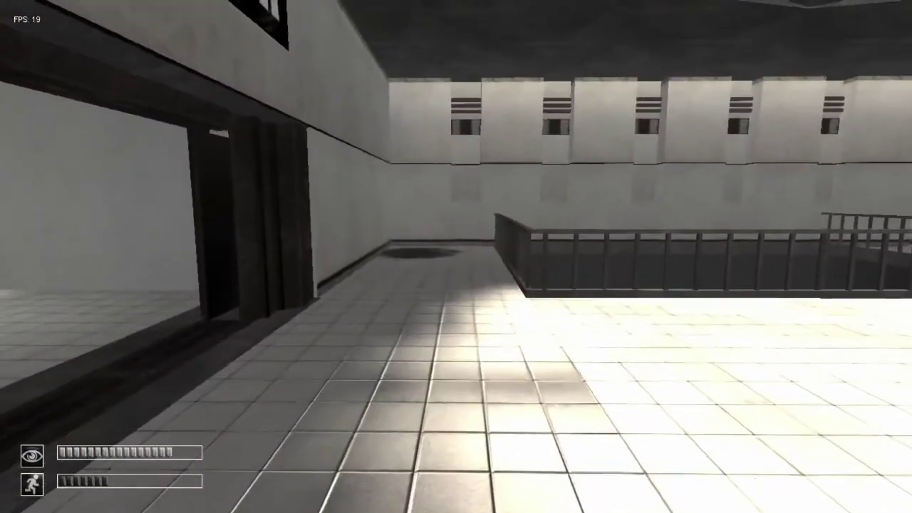
key(w)
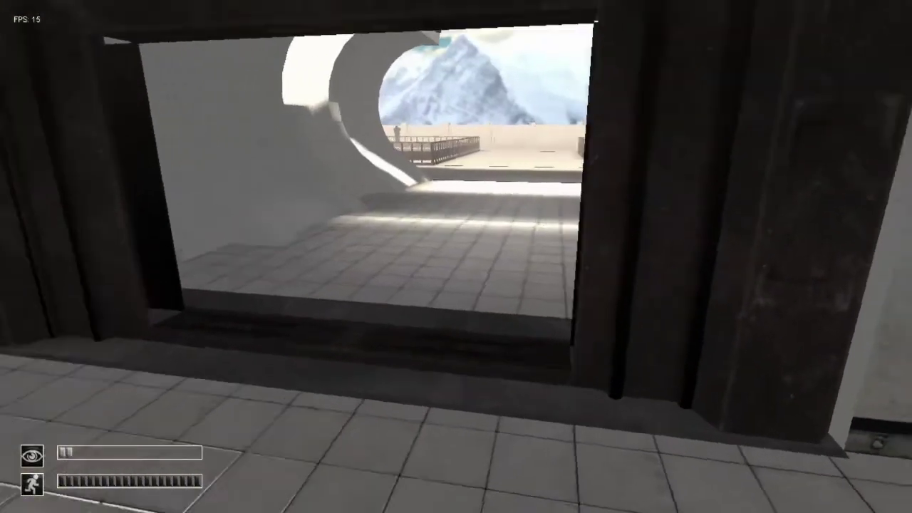
key(w)
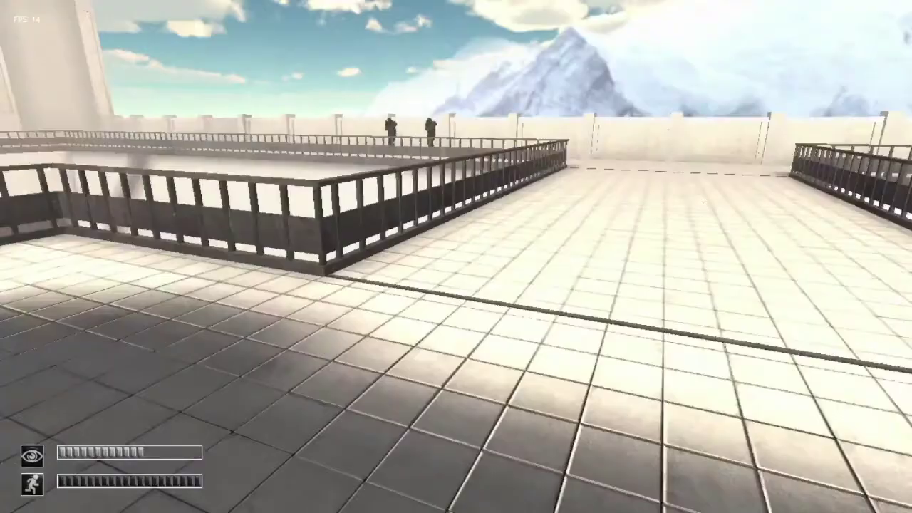
- Cross the railed rooftop walkway toward the building and tunnel
key(w)
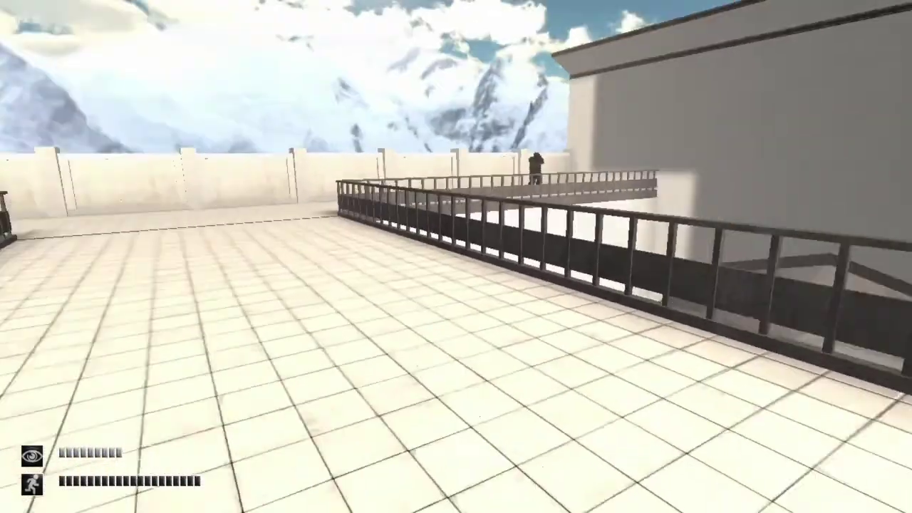
key(w)
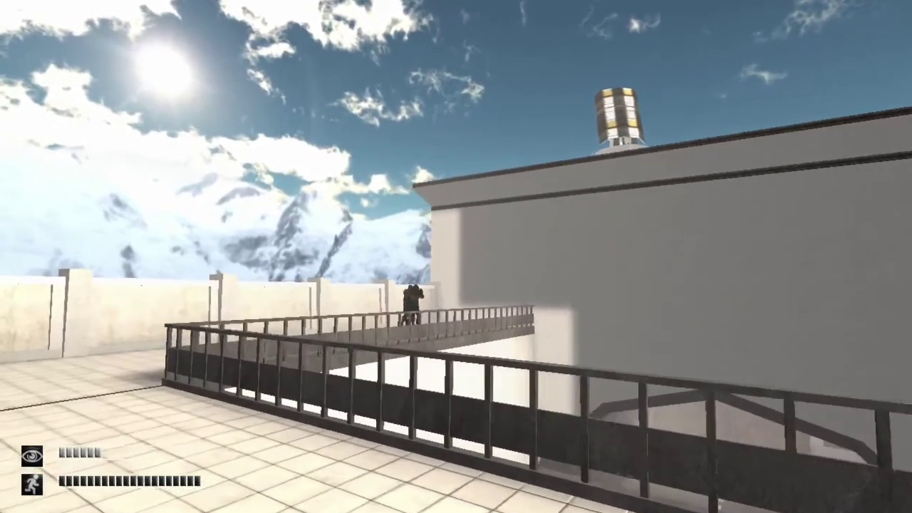
key(w)
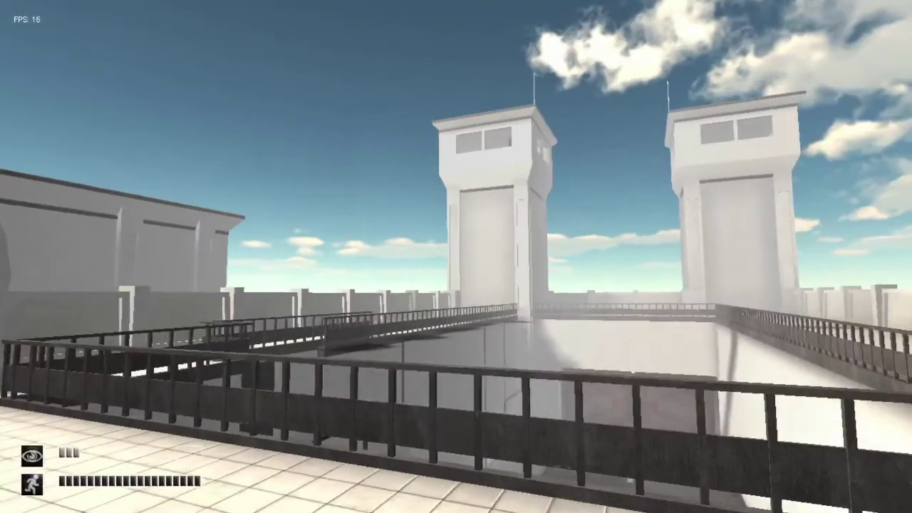
key(w)
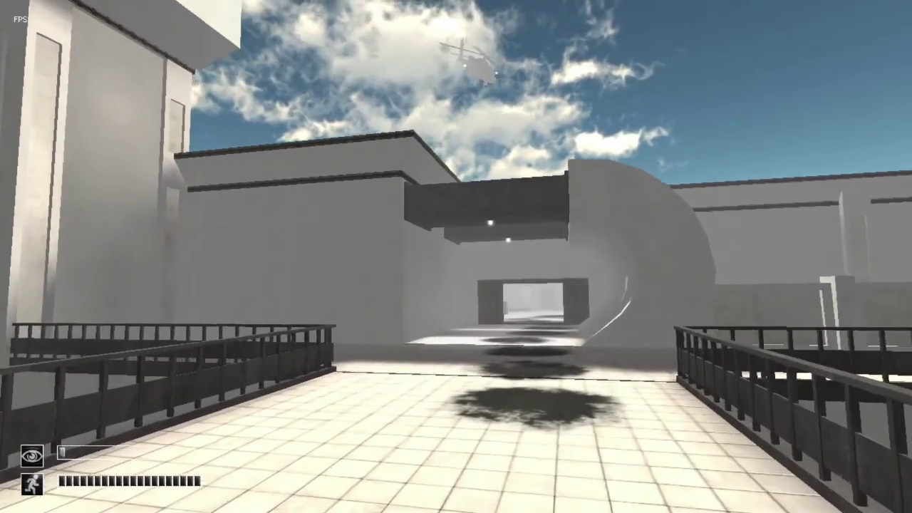
key(w)
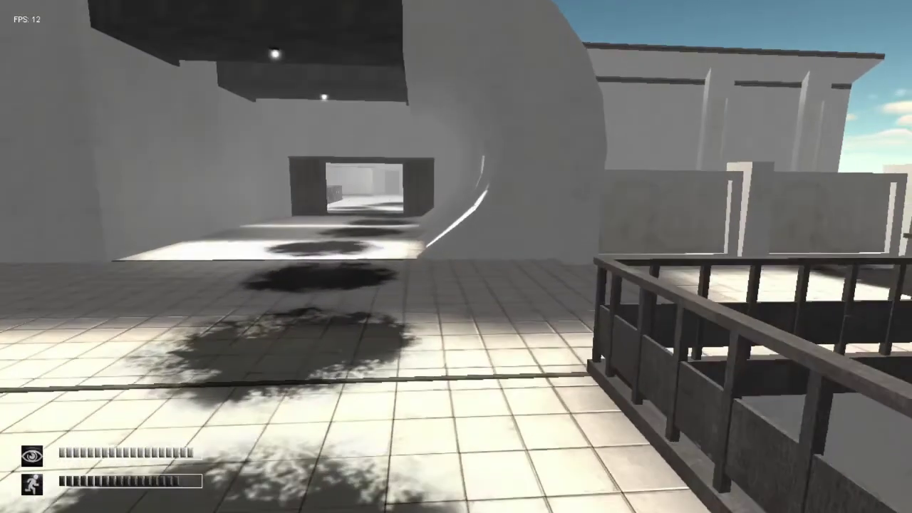
- Walk along the railing to the tunnel and equip the red keycard
key(w)
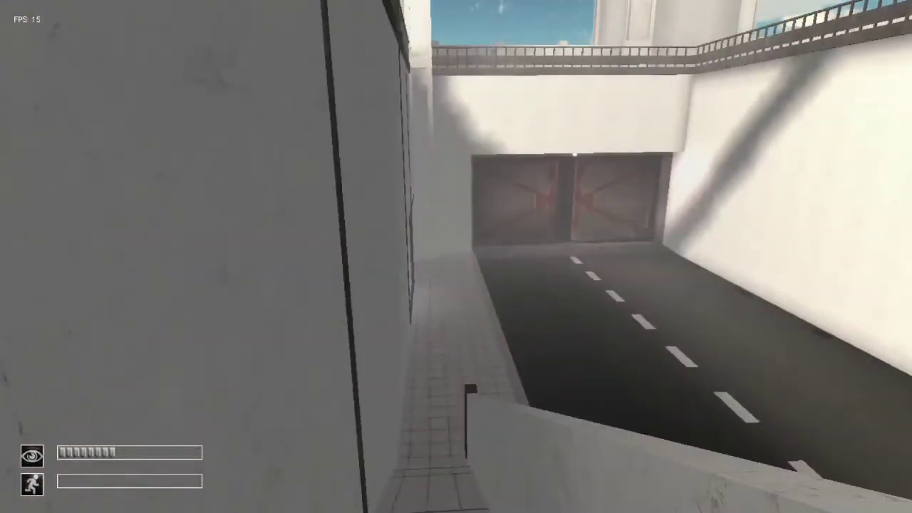
key(Tab)
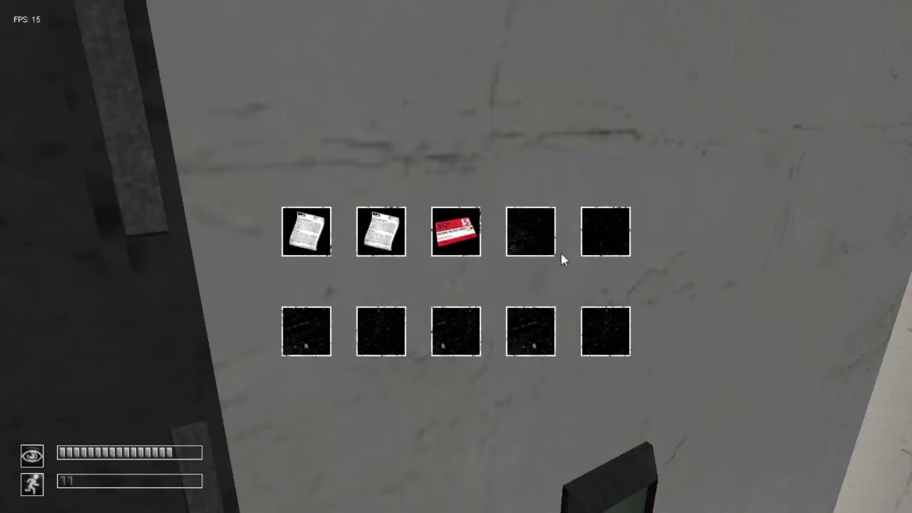
click(456, 232)
- Open the tunnel door with the keycard and run down the dark corridor
key(w)
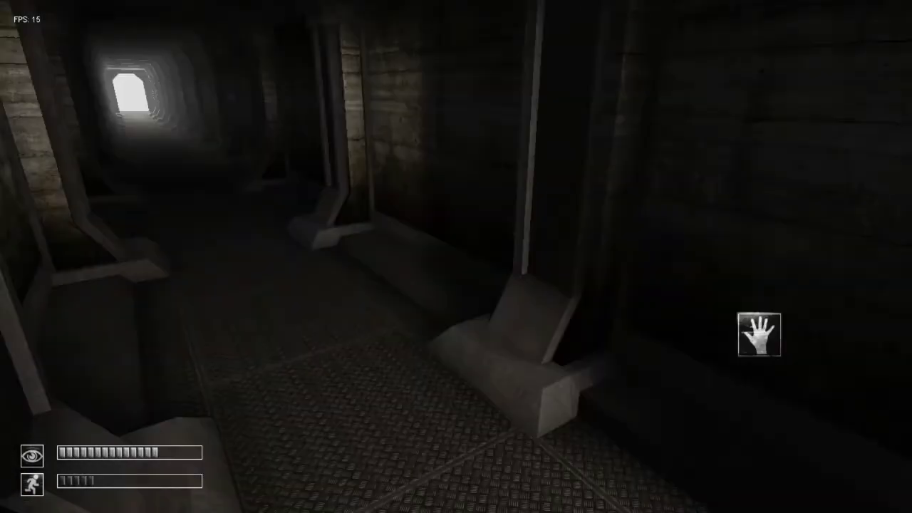
click(456, 257)
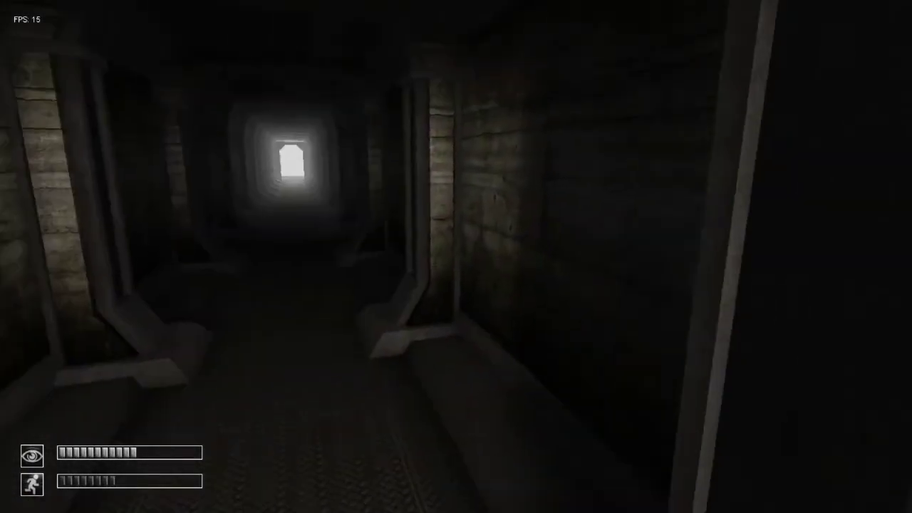
key(w)
key(shift+w)
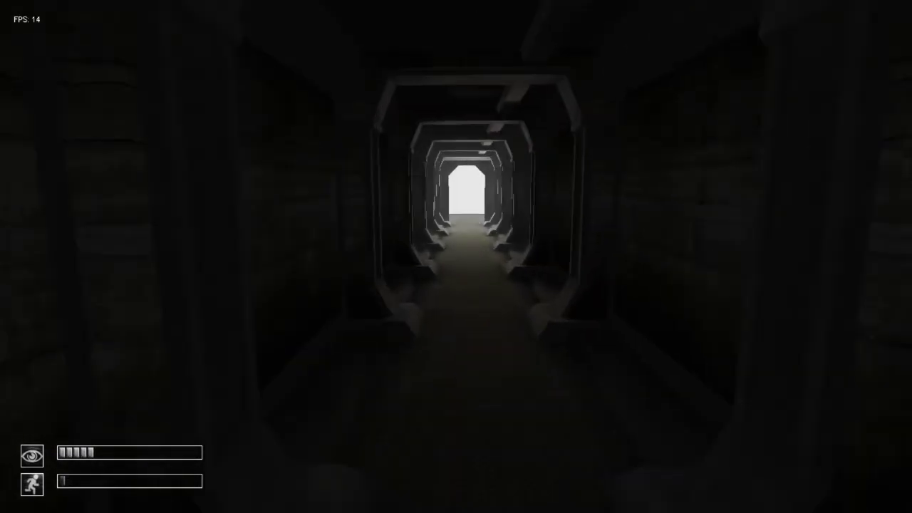
- Advance toward the lit exit until MTF soldiers appear, then back away
key(w)
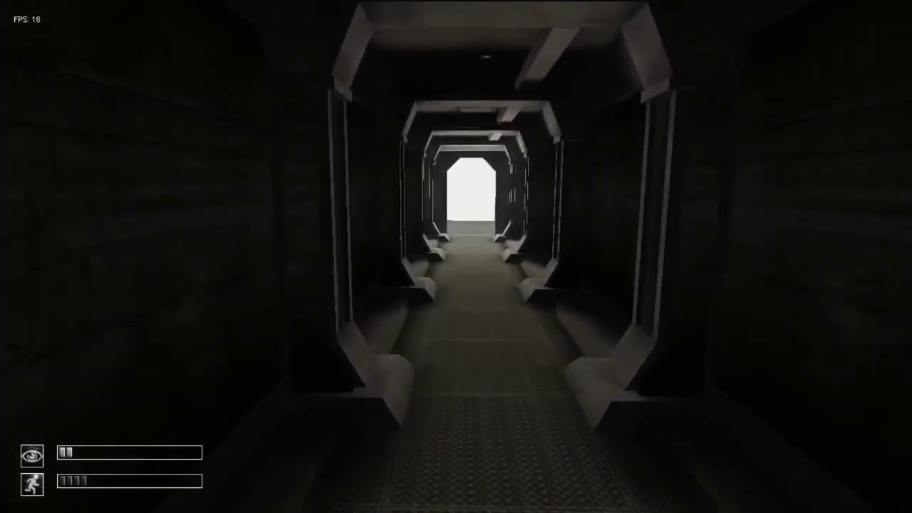
key(shift+w)
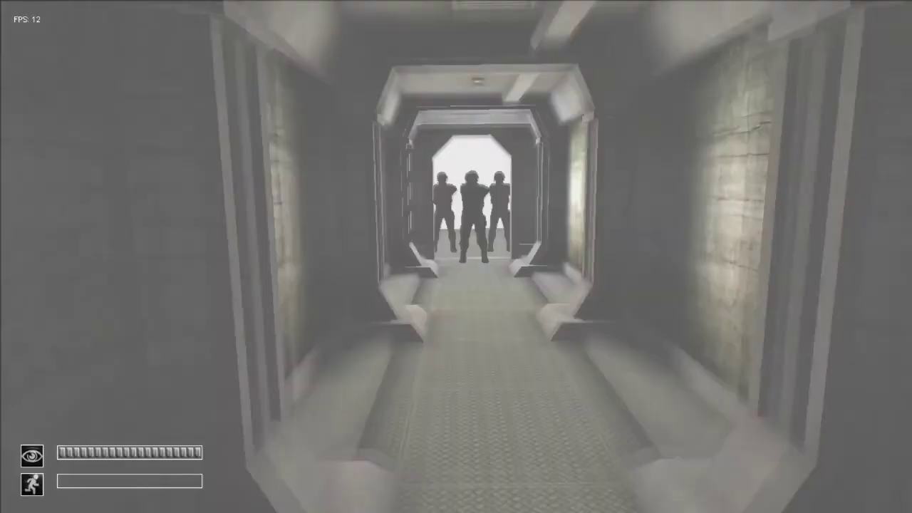
key(w)
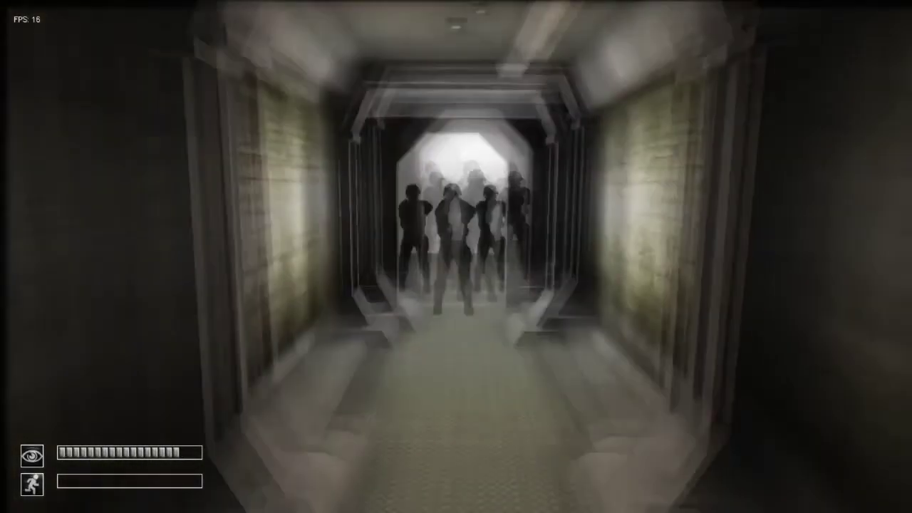
key(s)
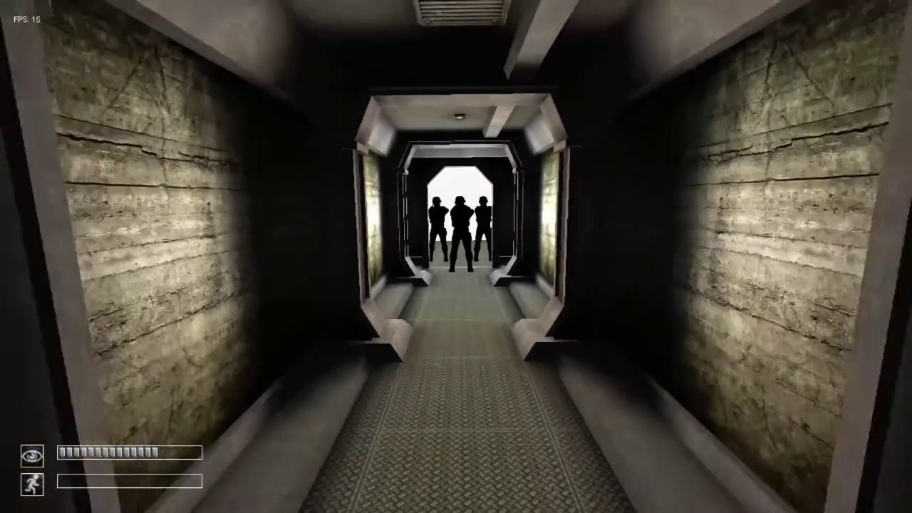
key(s)
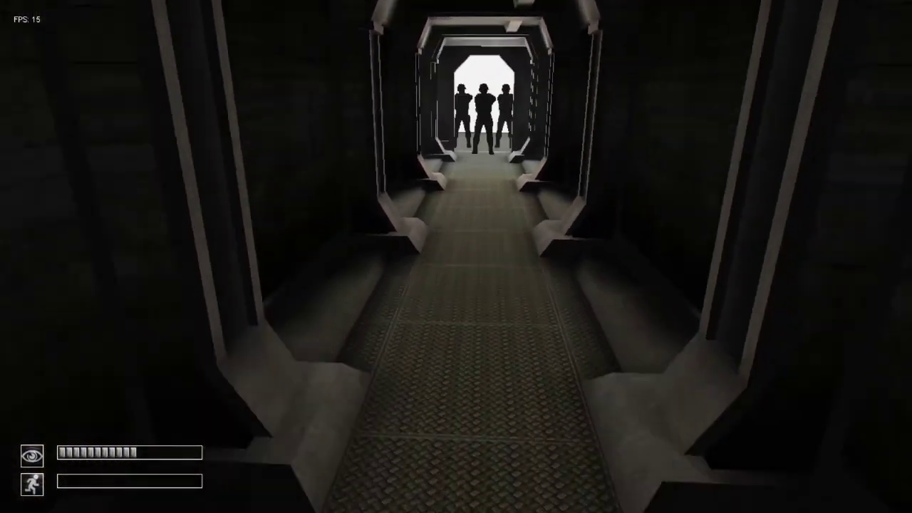